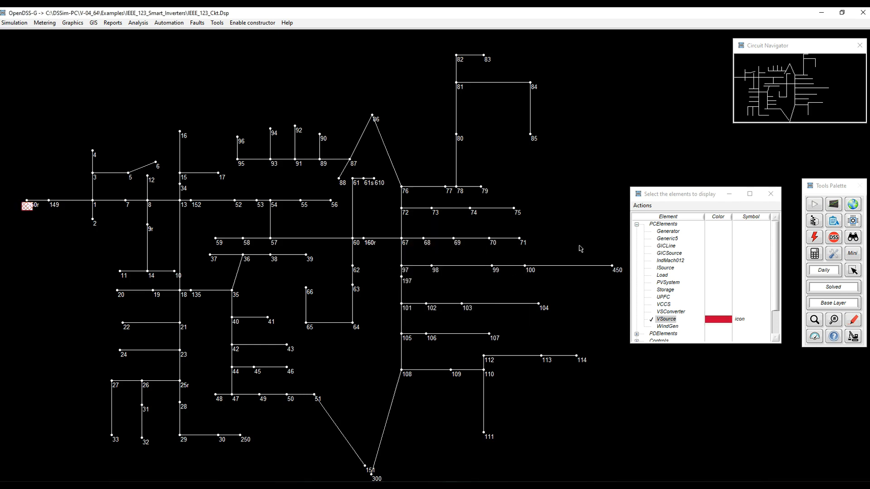
- Display the PVSystem elements on the circuit and change their icon color to pink
double_click(664, 282)
right_click(672, 283)
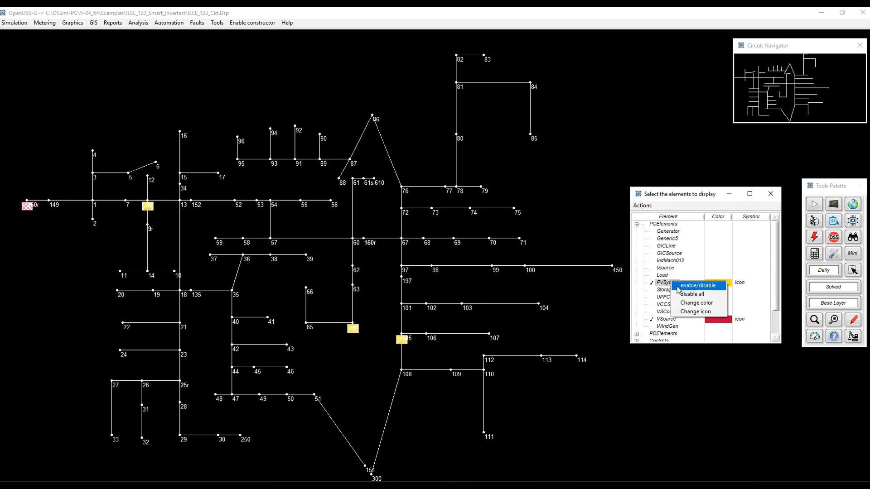
click(697, 303)
click(478, 243)
click(501, 286)
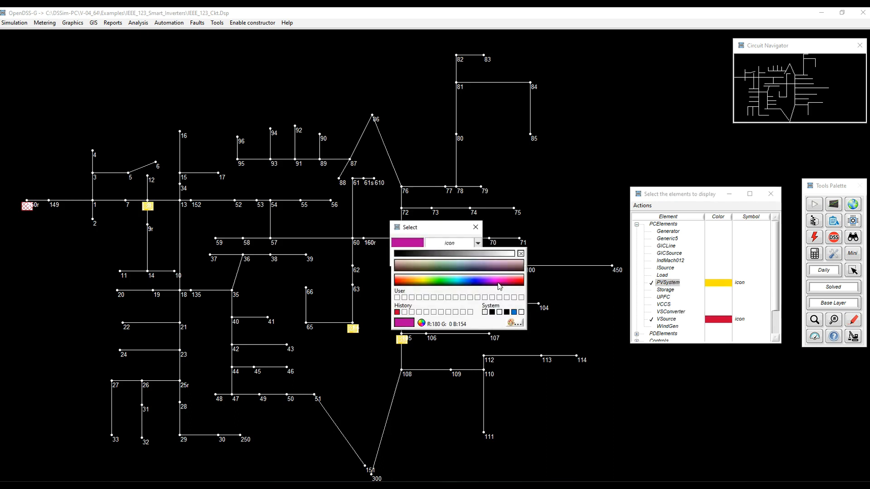
click(499, 279)
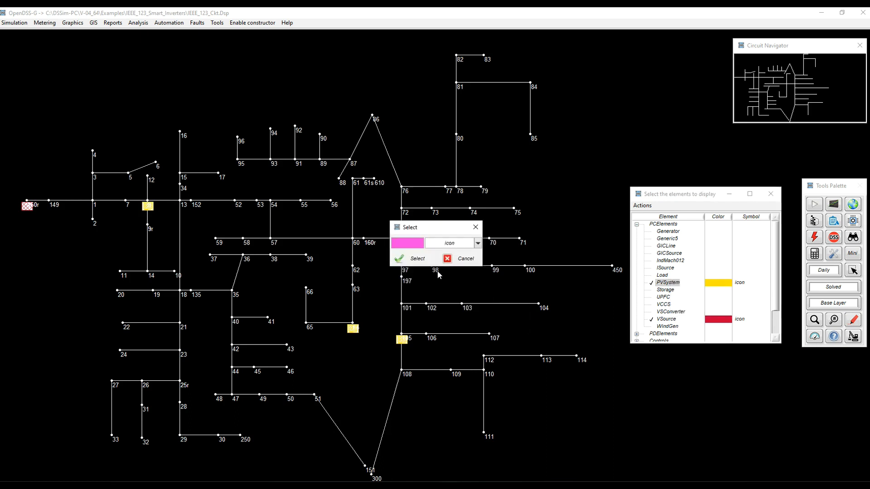
key(Return)
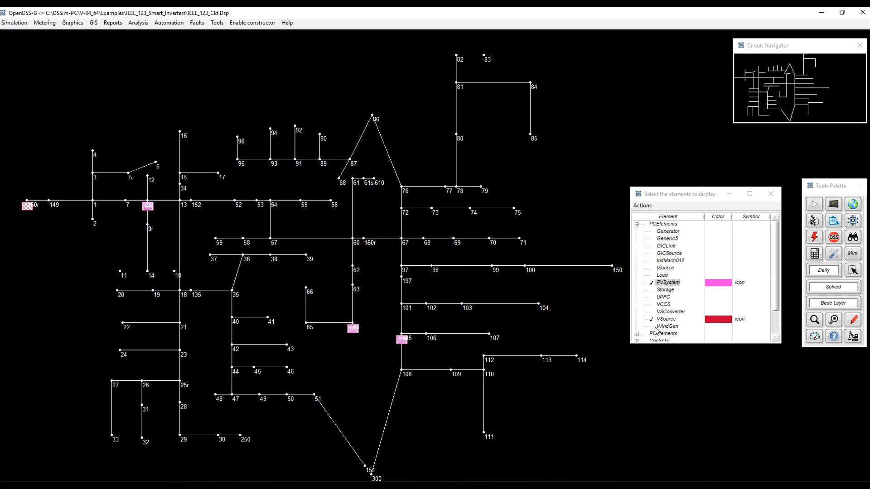
- Display the RegControl and InvControl elements from the Controls group on the circuit
click(636, 224)
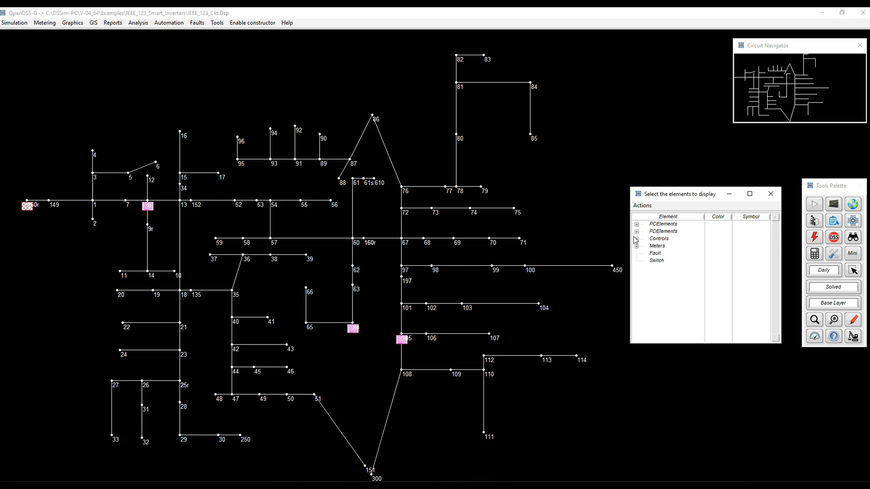
click(636, 239)
click(668, 297)
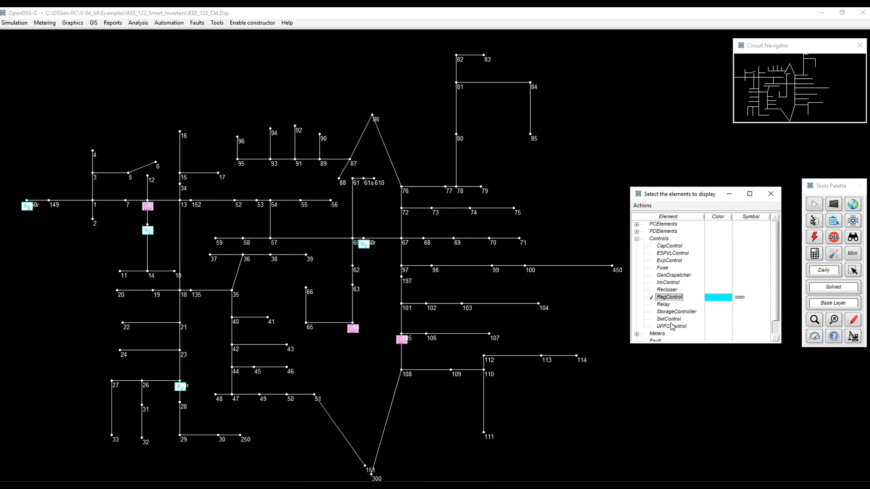
click(668, 284)
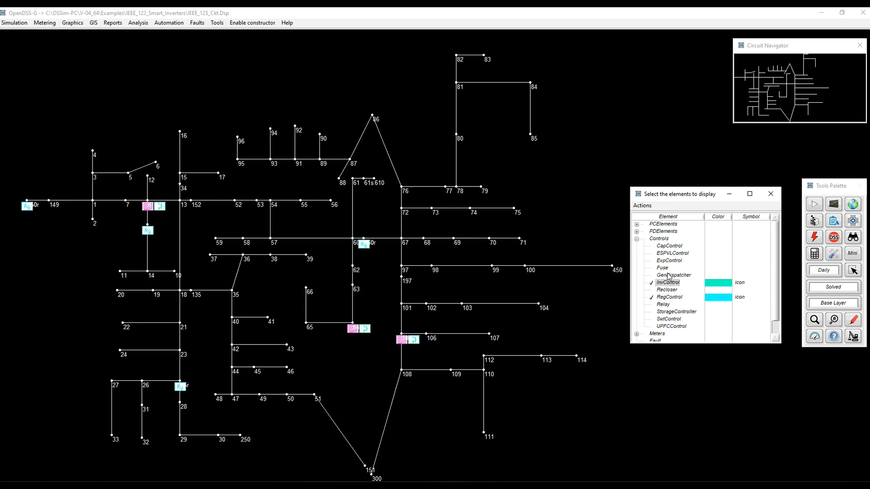
- Change the InvControl icon color to blue and close the element display selection
right_click(669, 286)
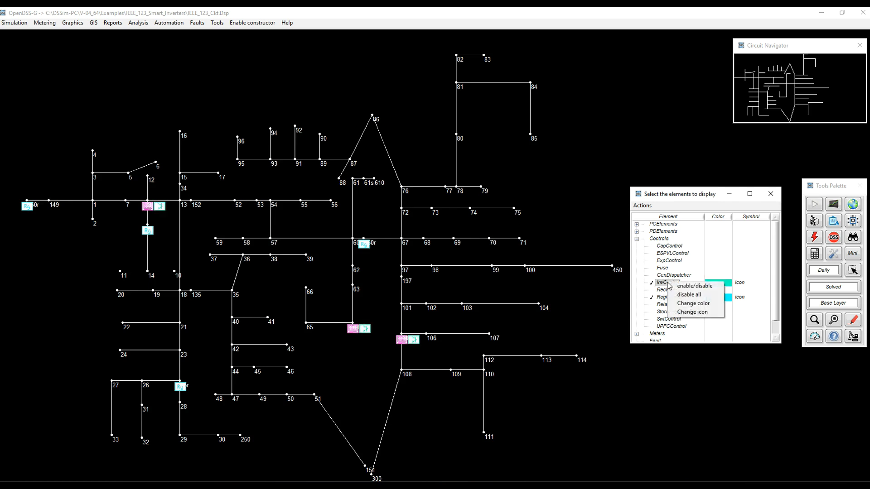
click(693, 301)
click(407, 246)
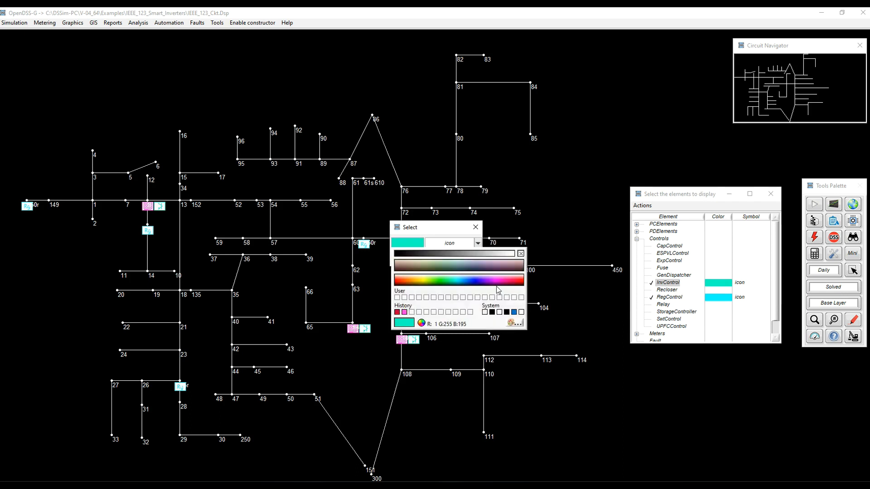
click(477, 282)
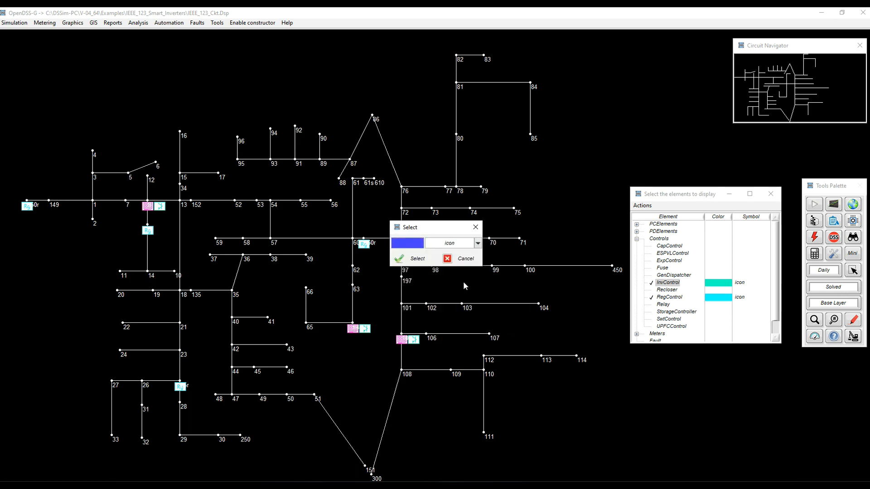
click(412, 259)
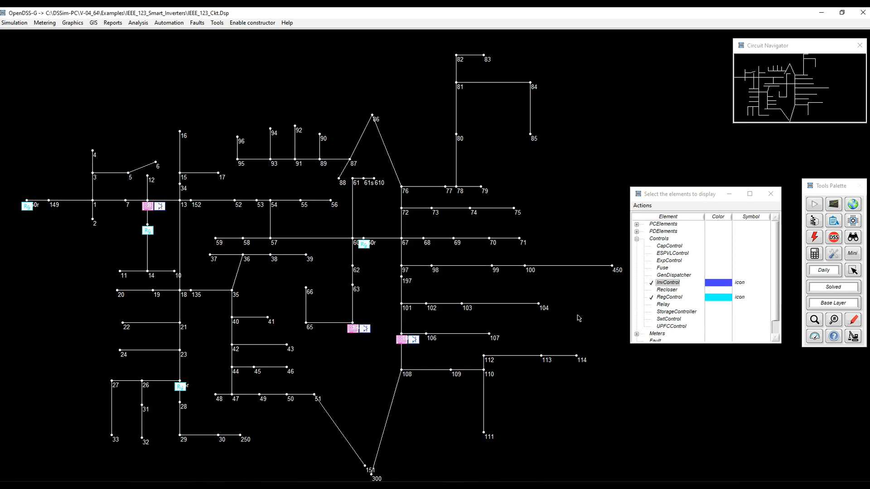
click(772, 196)
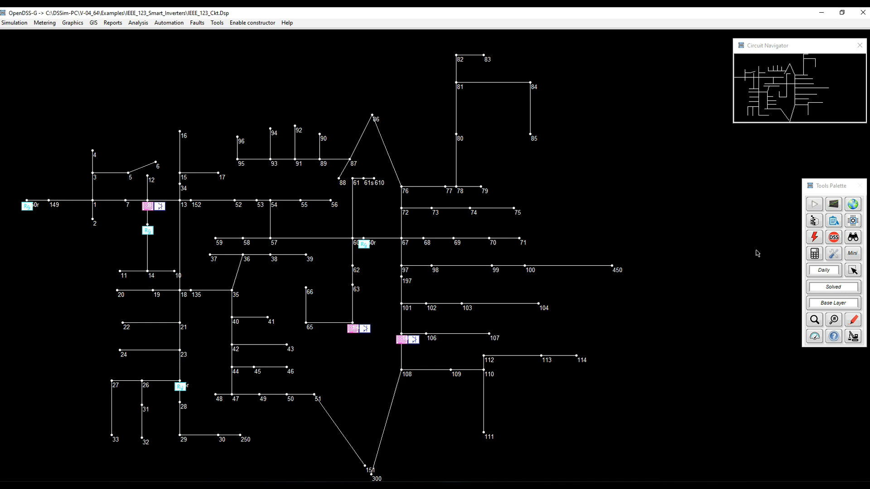
- Enable the constructor and examine the XY curves smartinv0 through smartinv6 in the XY Curve Editor
click(852, 339)
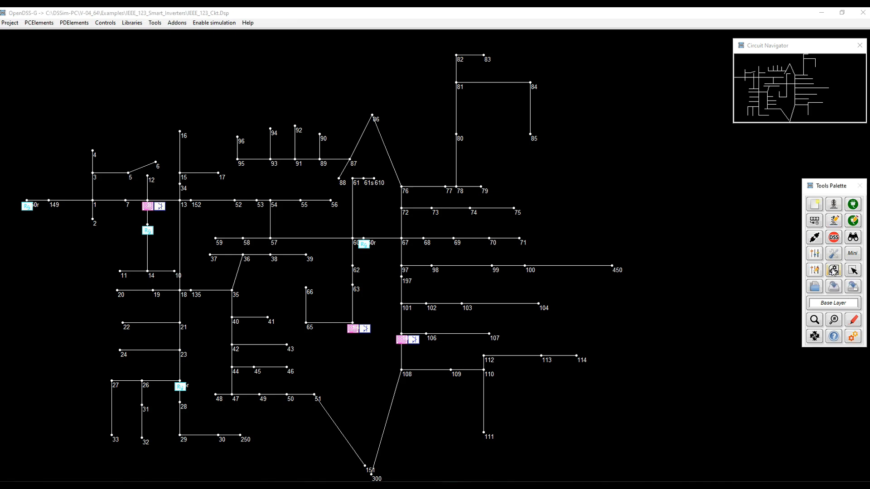
click(814, 269)
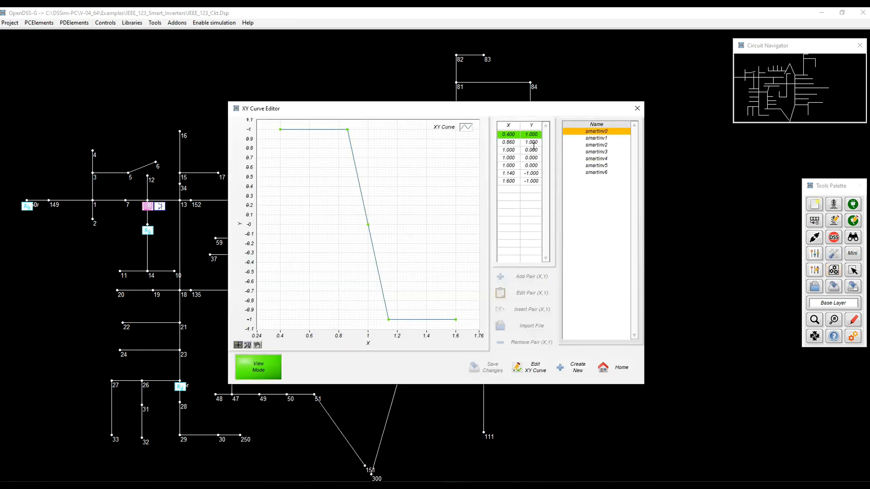
click(597, 138)
click(597, 145)
click(597, 152)
click(596, 158)
click(596, 166)
click(597, 173)
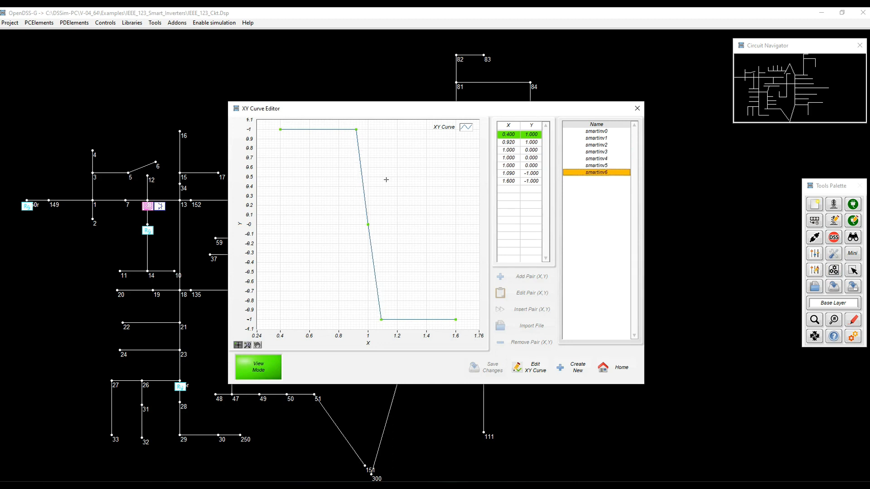
click(606, 131)
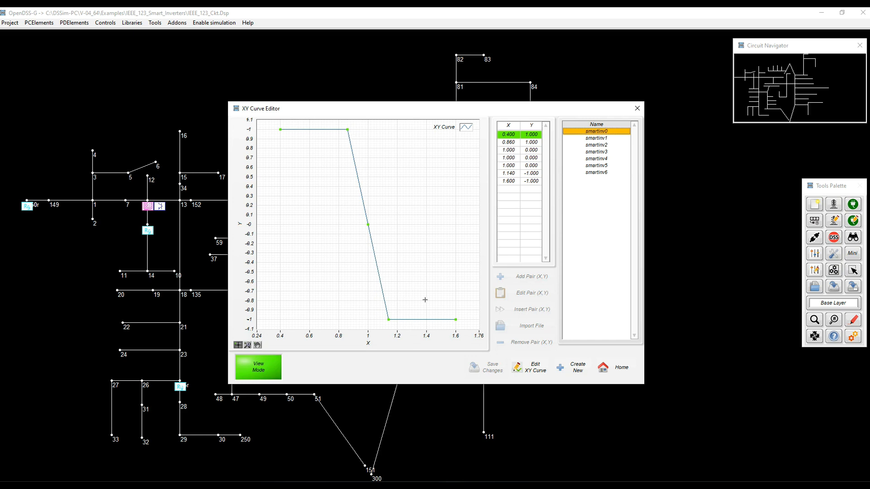
click(627, 374)
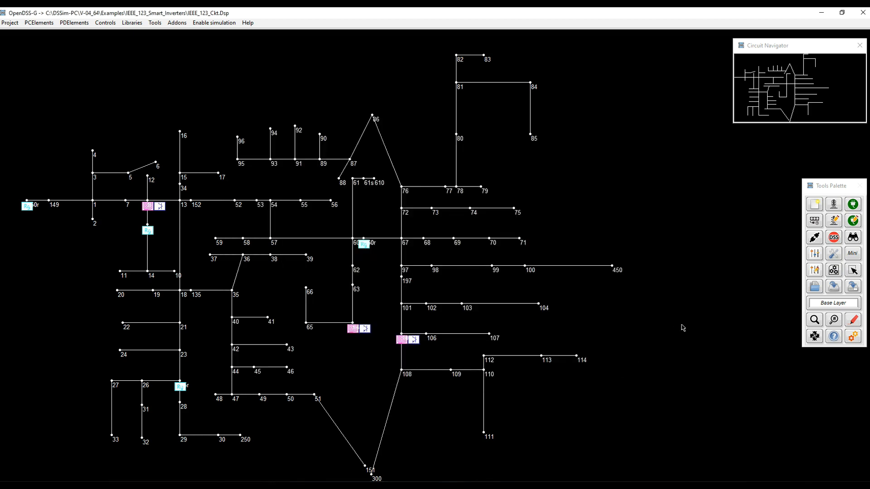
- Inspect the nominal values of the inverter control invpvctrl to see which volt-var curve vvc_curve1 uses
click(816, 271)
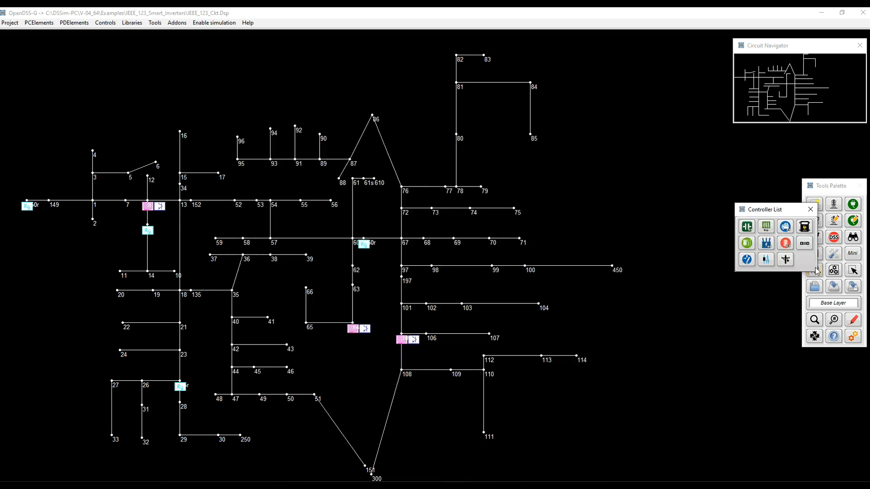
click(748, 246)
click(415, 264)
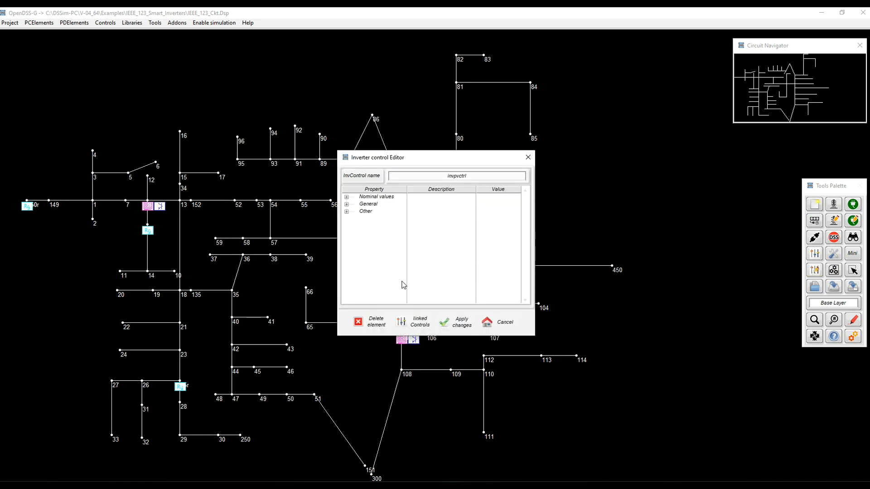
click(347, 197)
scroll(426, 259, down, 1)
scroll(426, 259, down, 6)
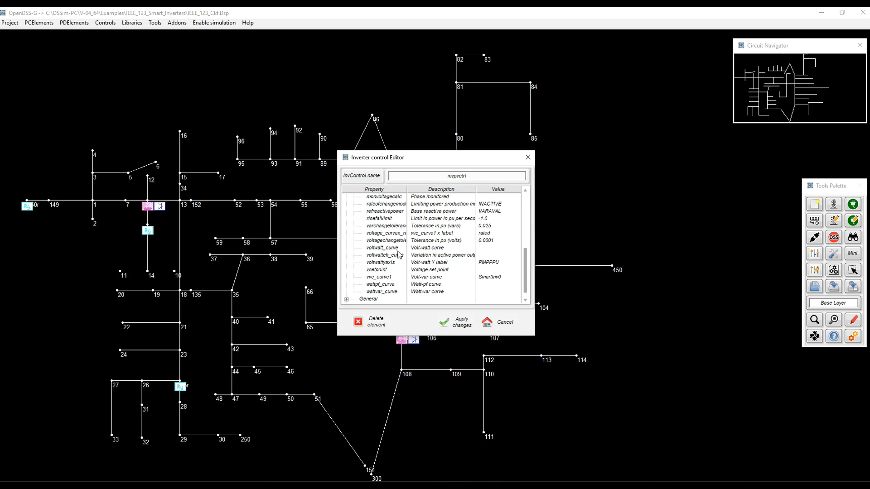
click(427, 278)
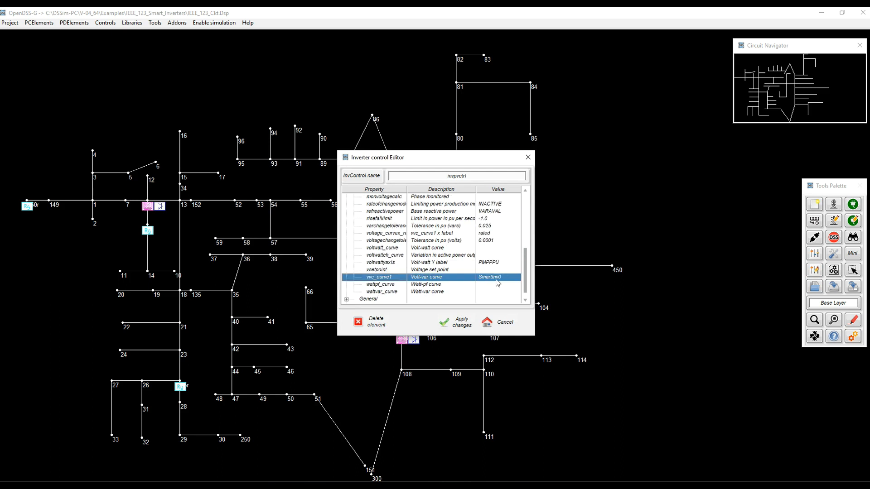
click(506, 326)
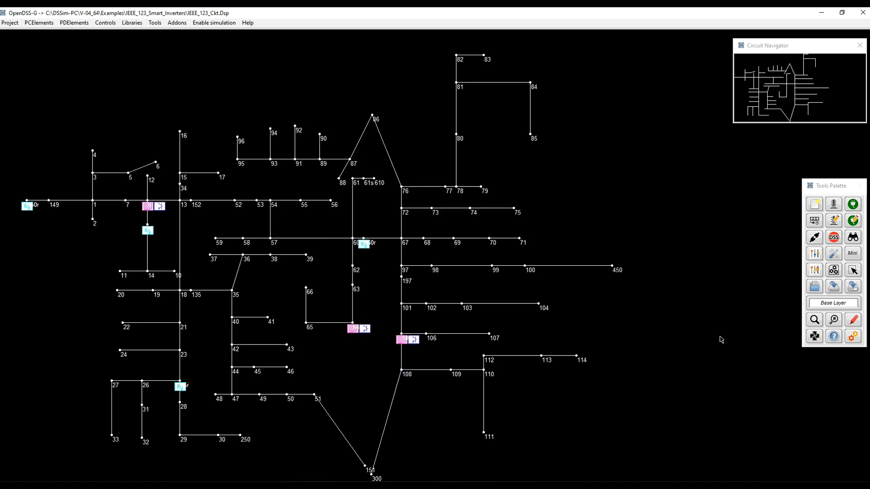
- Return to simulation mode and set the eventlogdefault system setting to Yes in the configuration
click(856, 338)
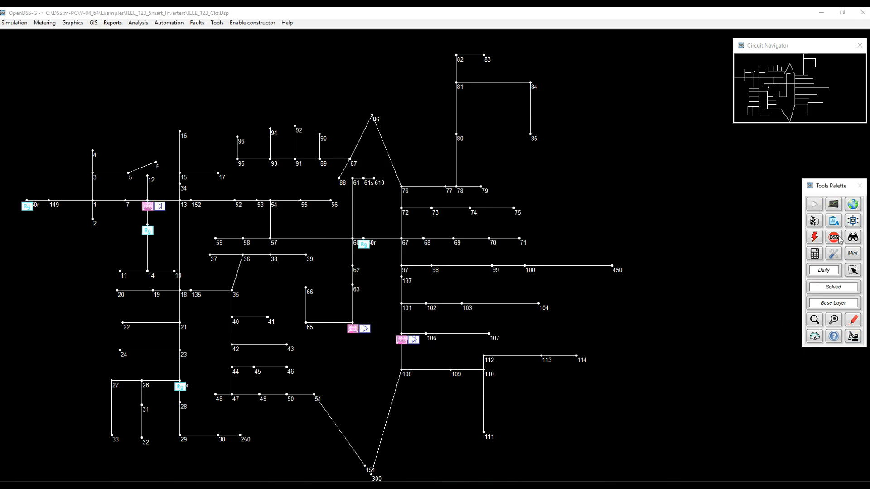
click(834, 254)
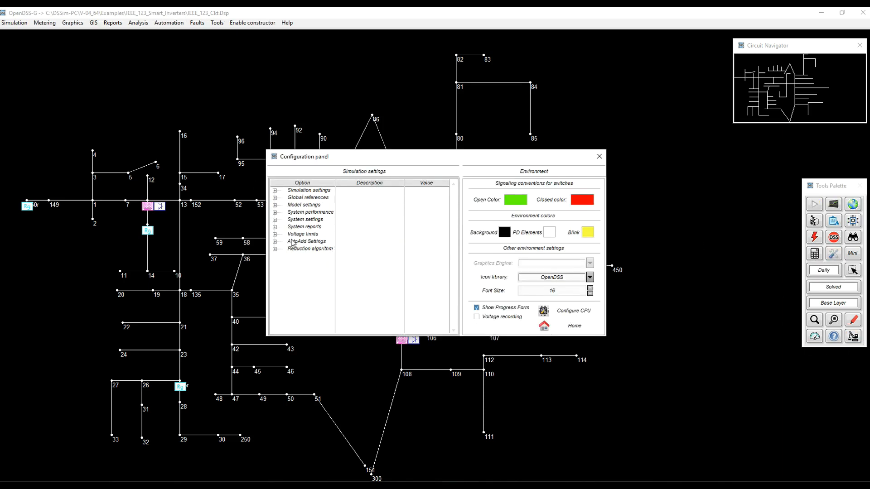
click(275, 220)
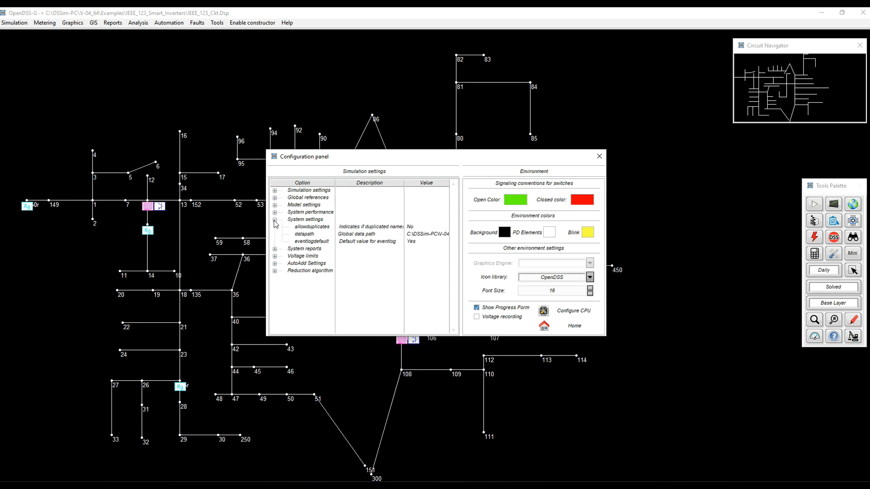
click(275, 220)
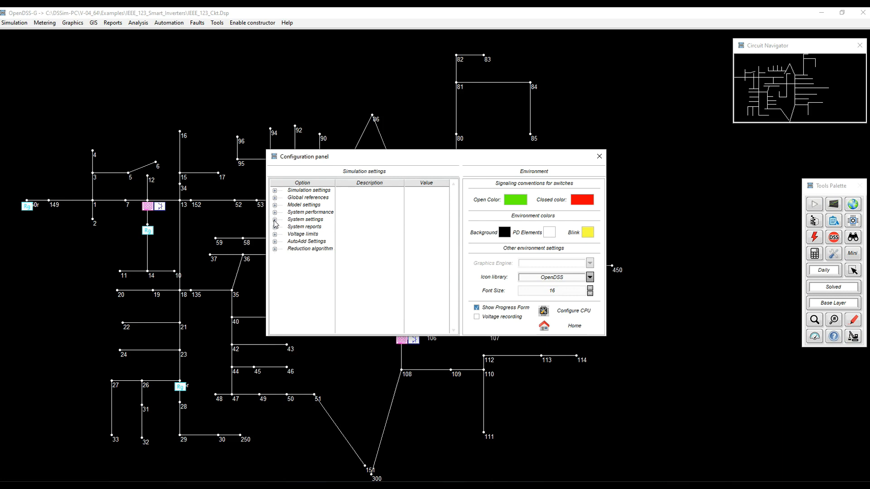
click(274, 220)
double_click(365, 242)
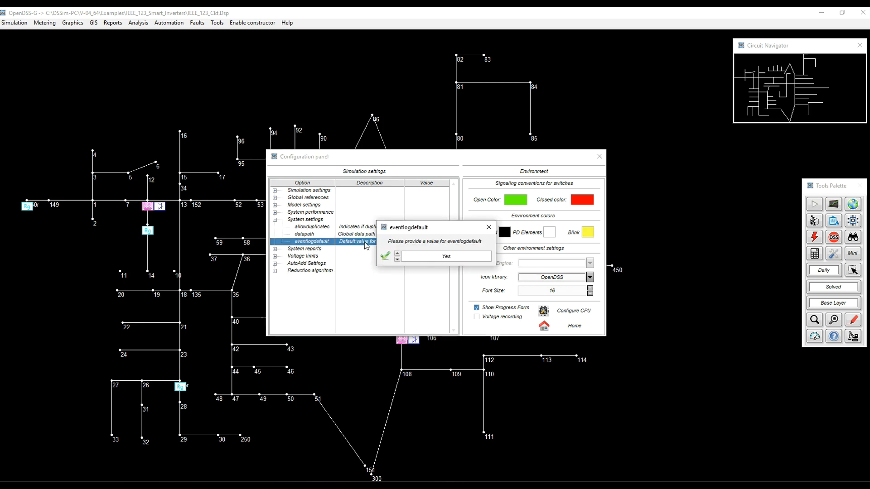
click(409, 257)
click(409, 259)
click(385, 257)
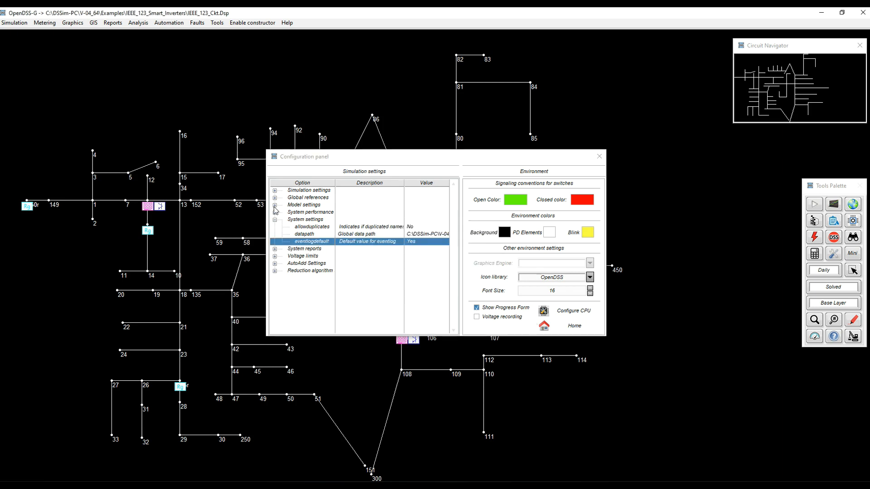
click(274, 219)
click(568, 325)
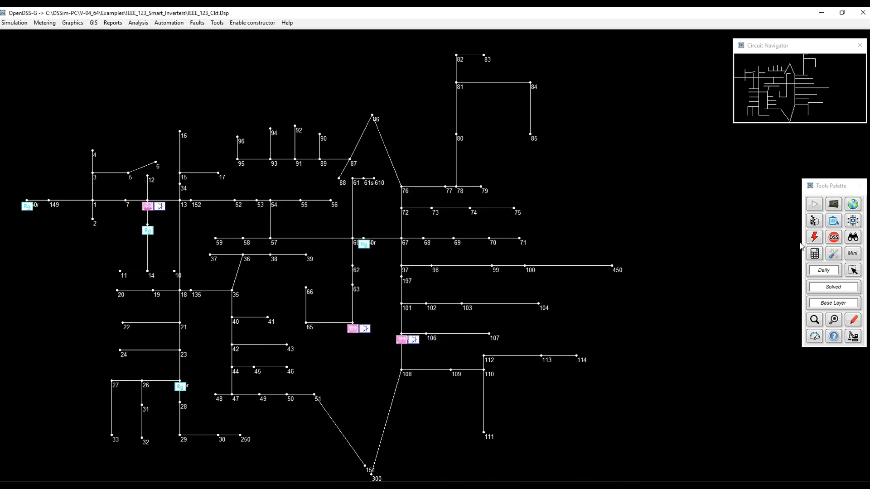
- Switch the simulation to Snap mode and review the eventlogdefault system setting
click(814, 221)
click(766, 210)
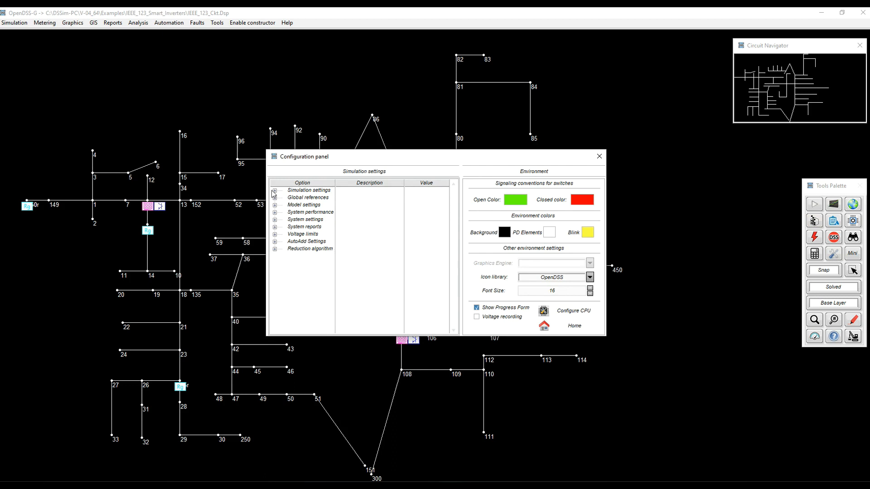
click(275, 220)
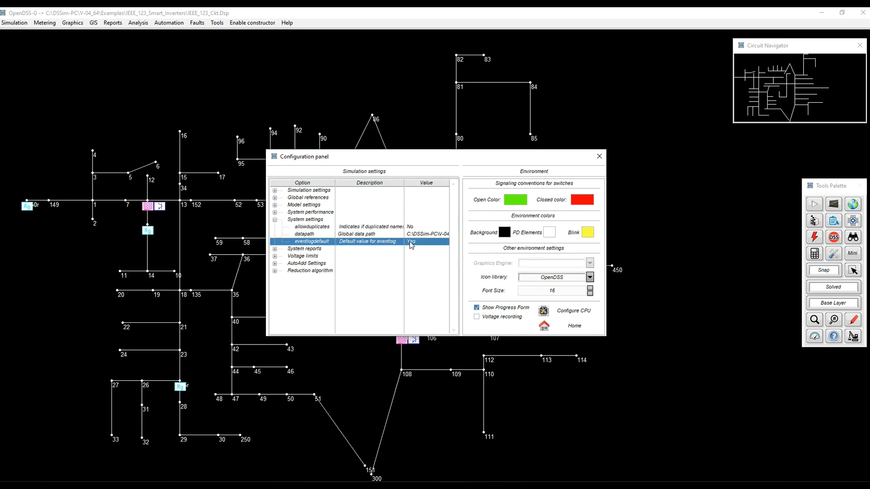
click(274, 219)
- Set the active simulation mode to Daily in the simulation settings
click(275, 190)
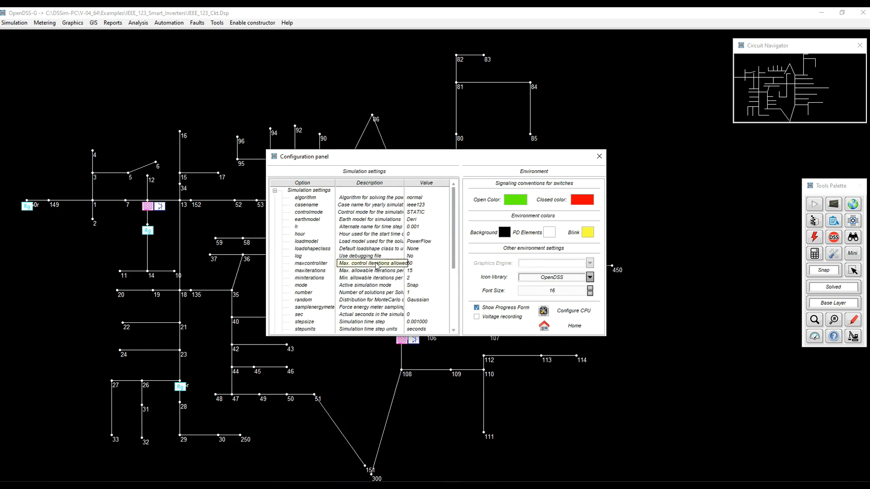
double_click(383, 289)
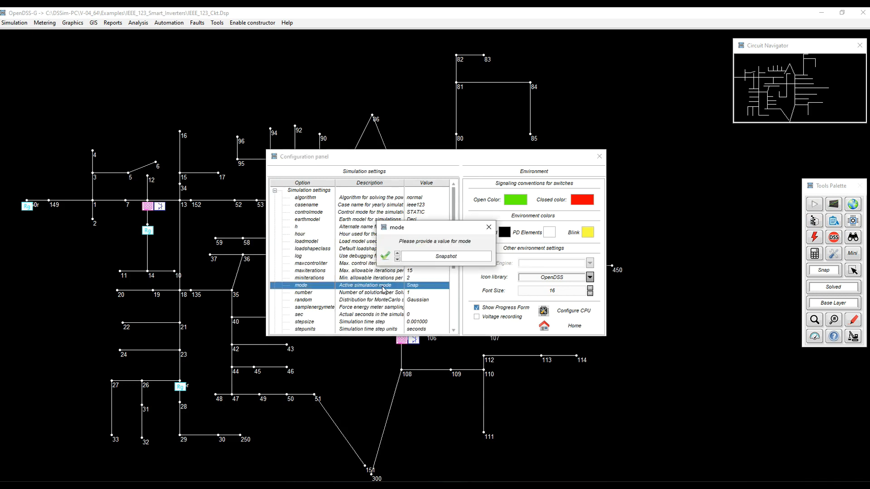
click(446, 258)
click(437, 268)
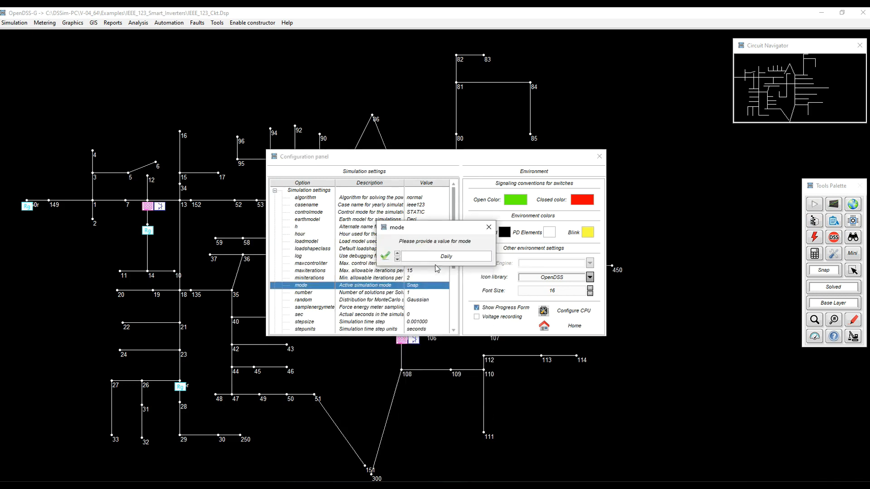
click(385, 257)
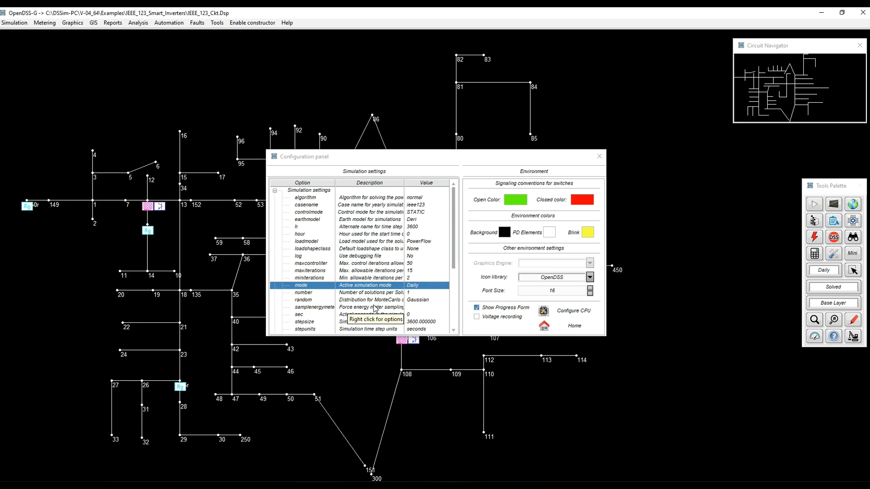
- Close the configuration, run the daily simulation and open the event log navigator
click(566, 328)
click(818, 203)
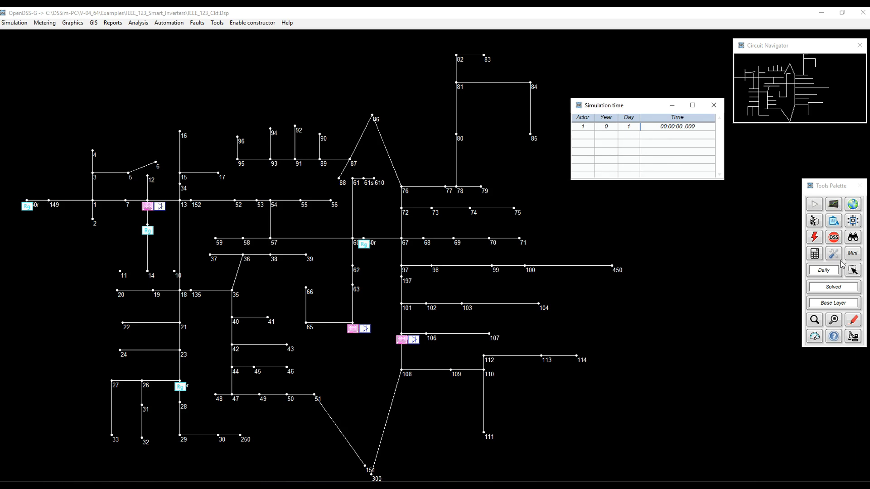
click(814, 255)
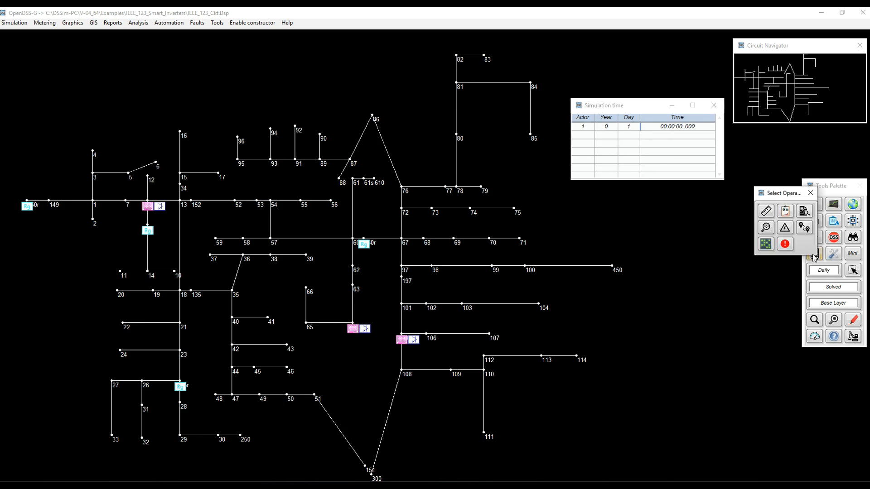
click(785, 245)
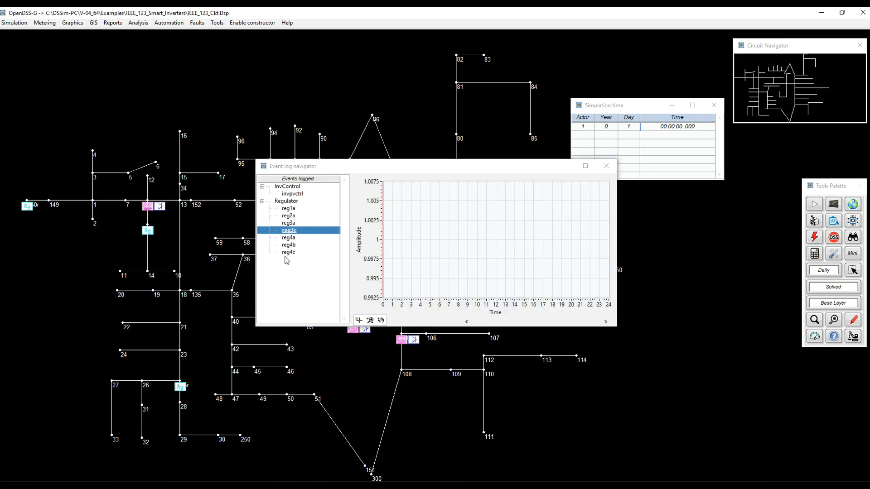
- Plot the logged events of regulators reg3c, reg3a and reg2a together in the event log navigator
click(296, 187)
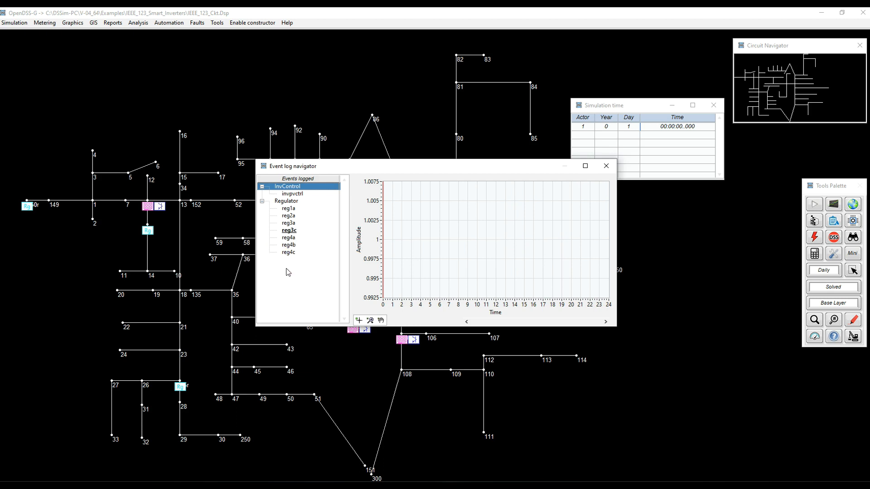
click(288, 231)
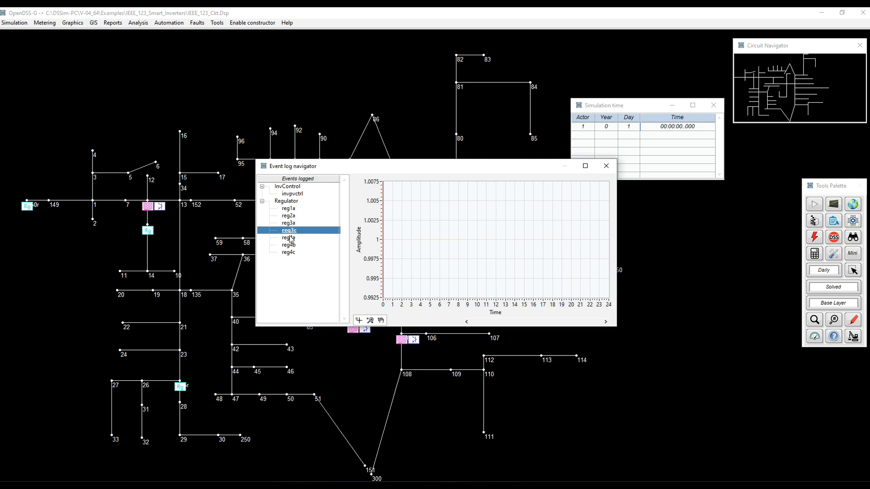
click(290, 232)
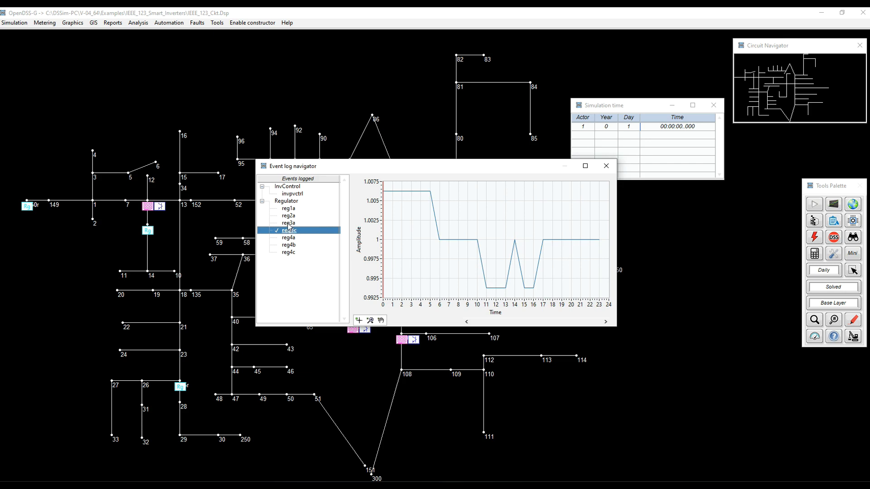
click(289, 223)
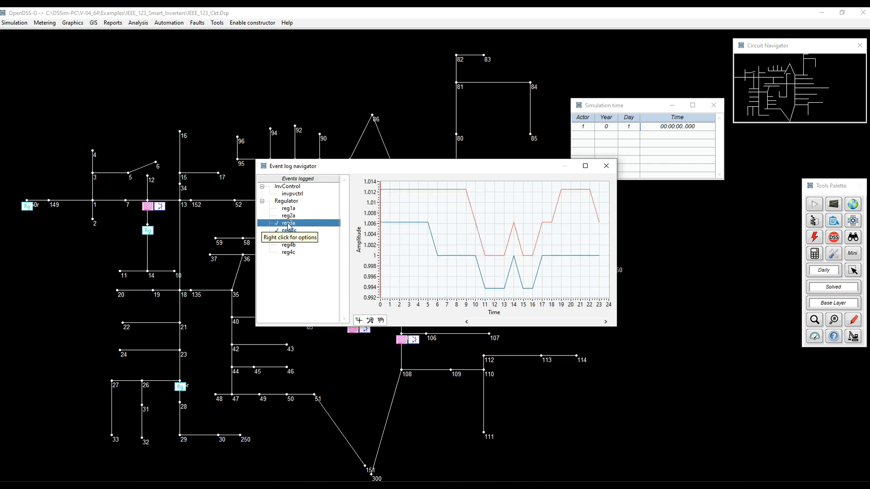
click(289, 217)
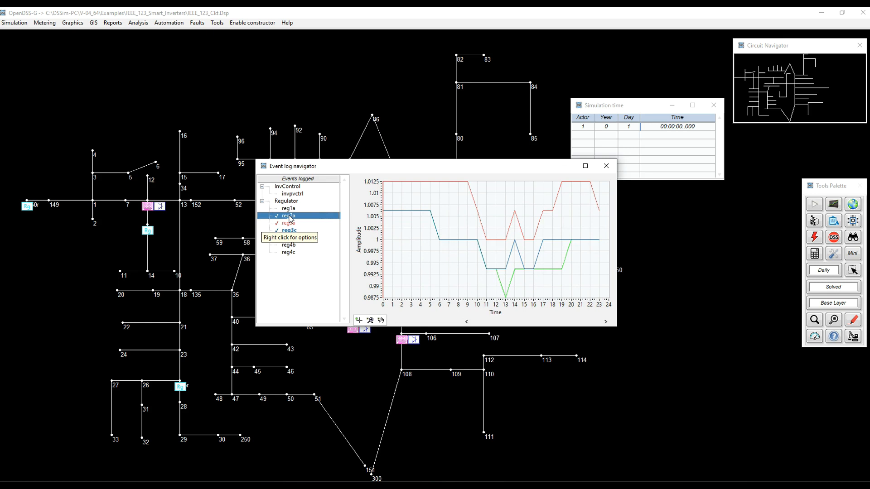
click(288, 244)
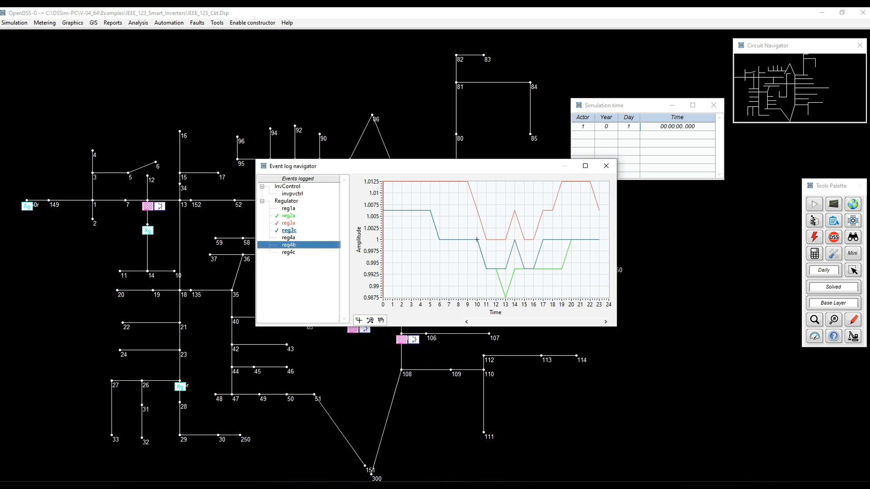
- Set the line width of the event plots to 4 and show the cursor on the graph
right_click(466, 228)
click(476, 233)
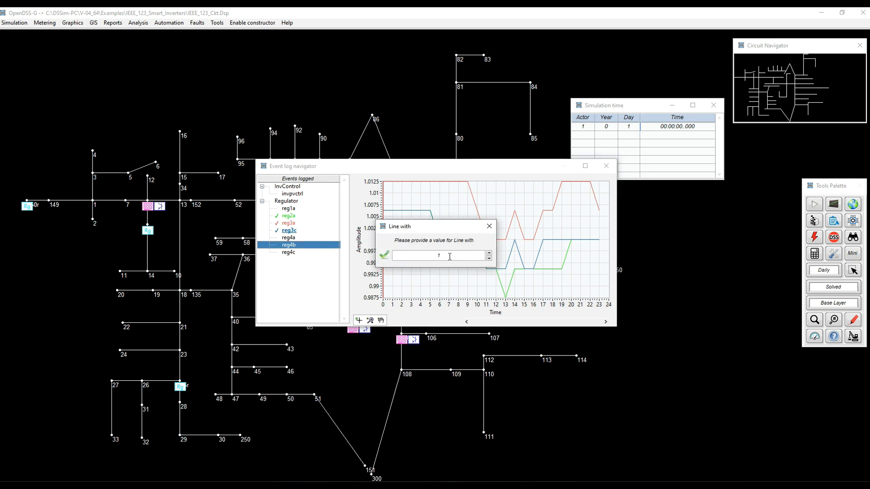
text(4)
click(385, 255)
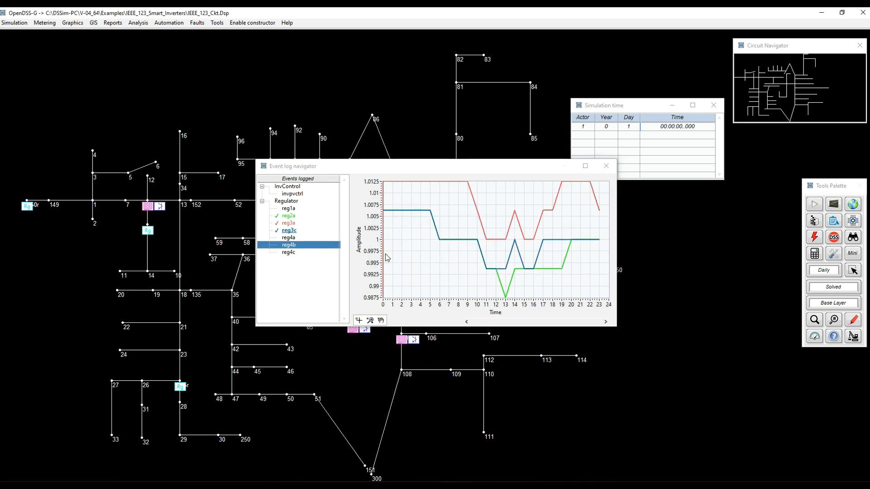
right_click(462, 258)
click(458, 271)
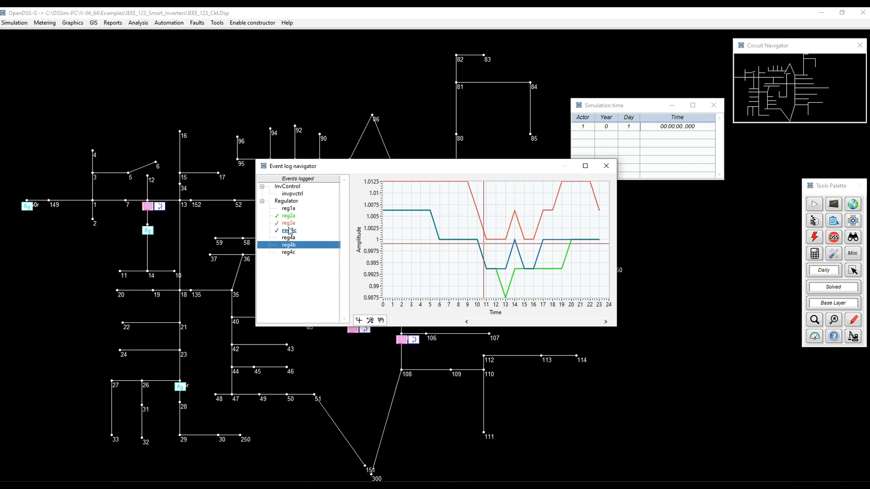
- Hide the reg3c, reg3a and reg2a plots and plot the logged events of the inverter control invpvctrl
click(292, 231)
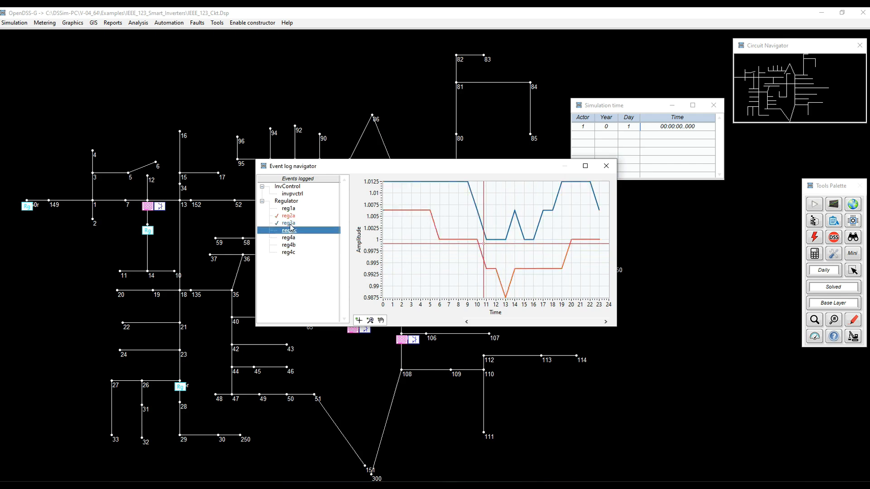
click(293, 223)
click(297, 217)
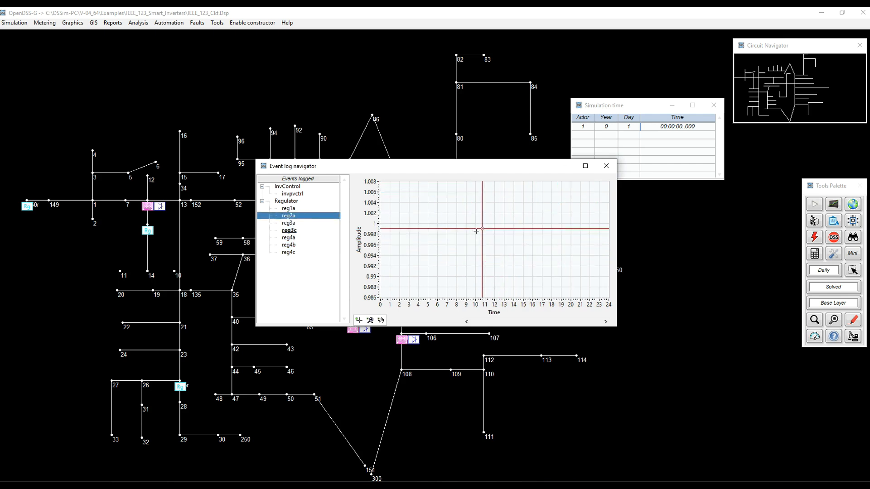
click(294, 195)
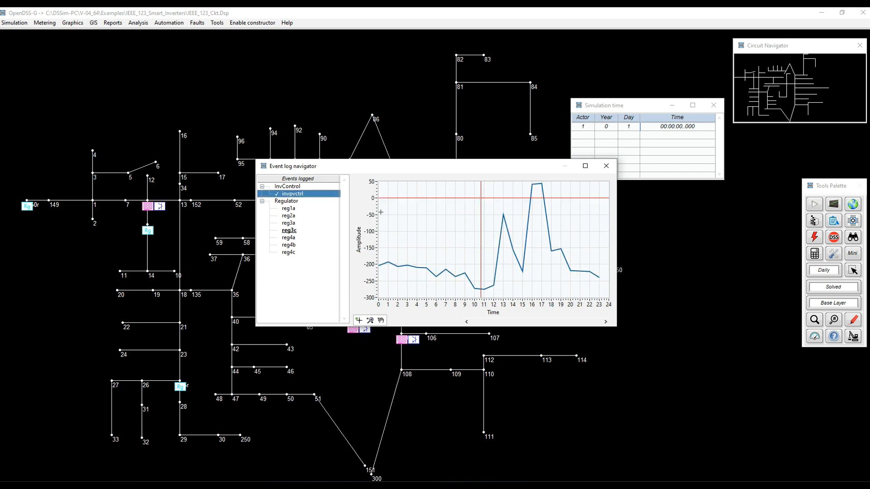
- Export the invpvctrl event details to Excel and fit the widths of columns G and H to their contents
right_click(295, 195)
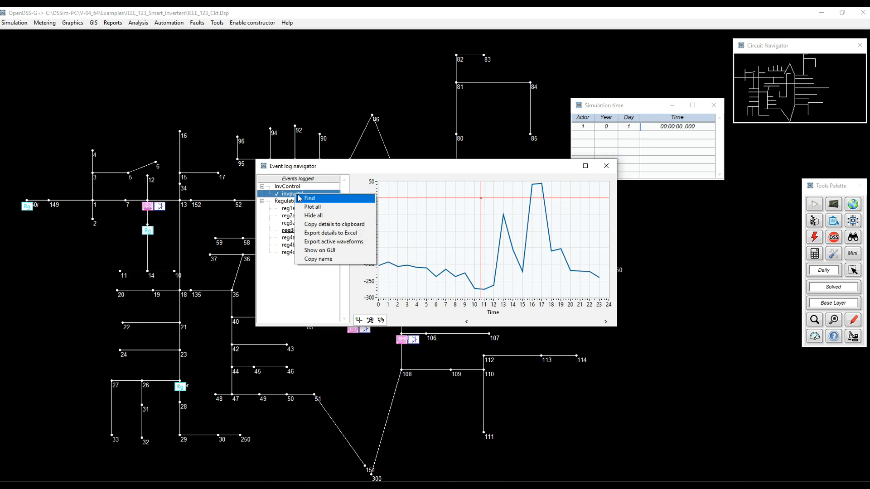
click(330, 233)
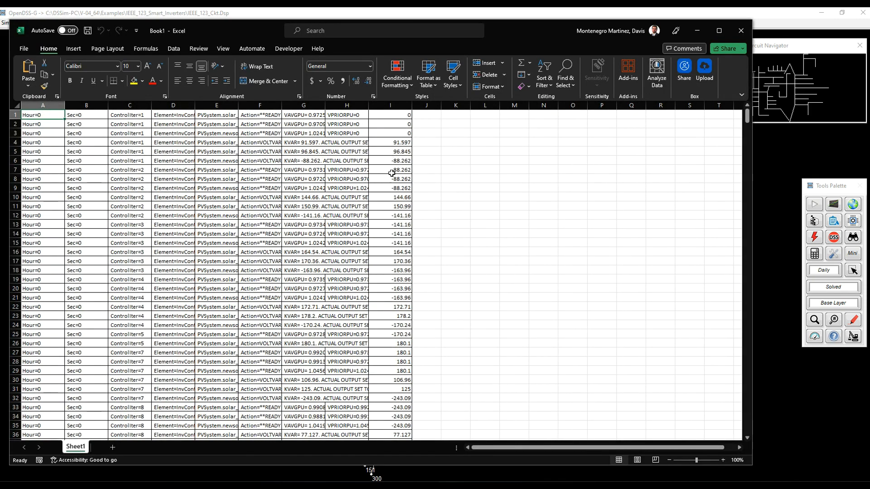
double_click(327, 106)
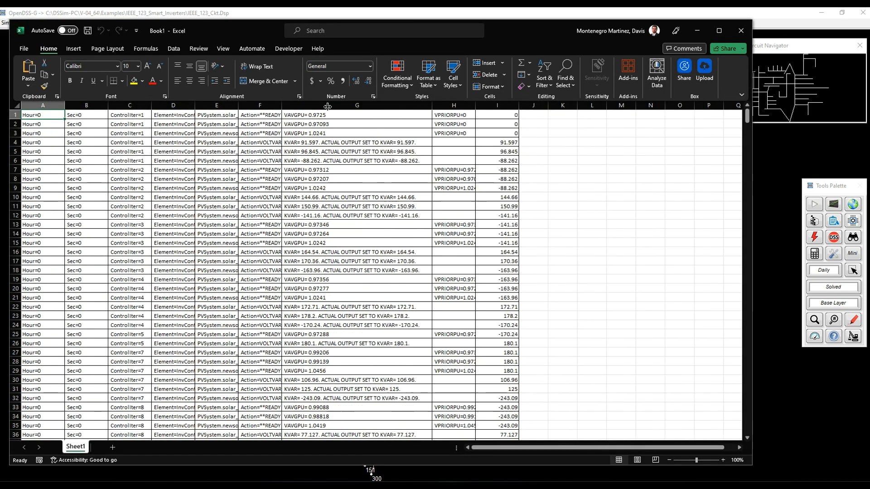
double_click(478, 105)
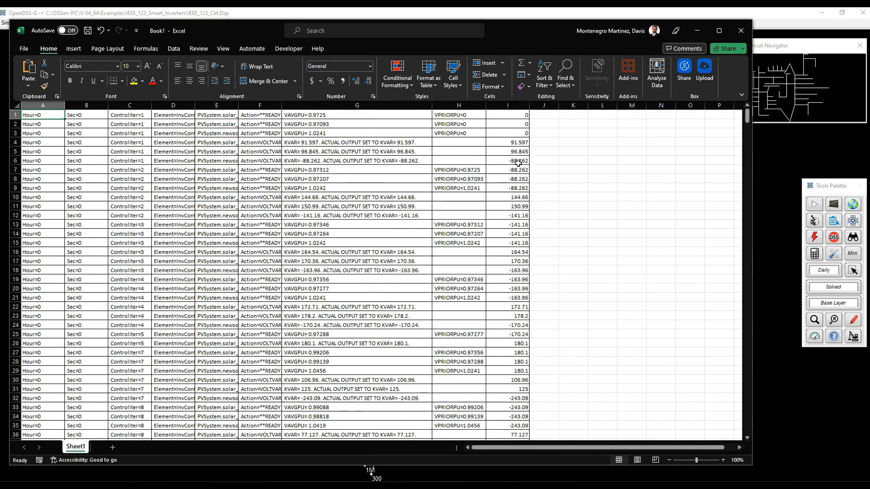
- Insert a chart of the column I values in the exported workbook, and close the workbook
click(520, 105)
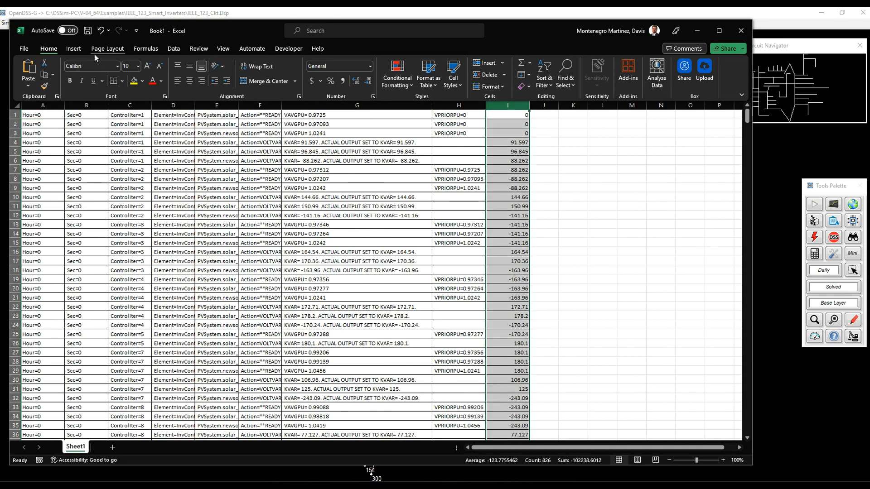
click(73, 48)
click(292, 75)
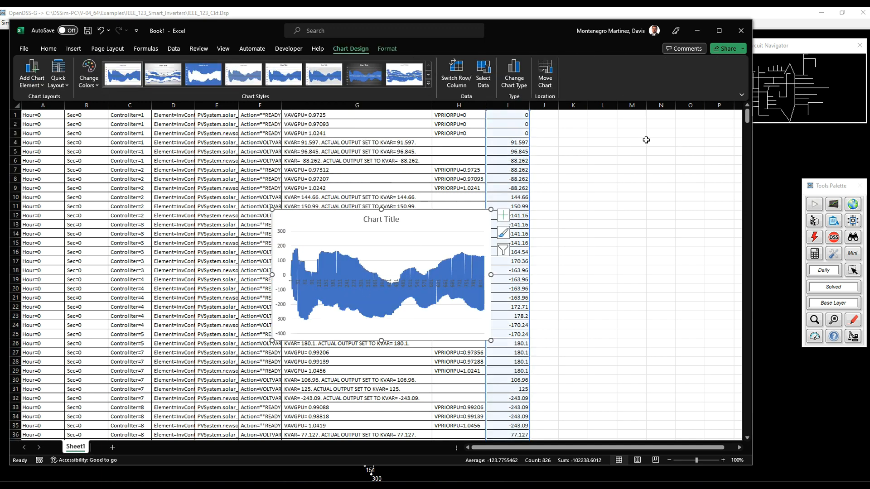
click(741, 34)
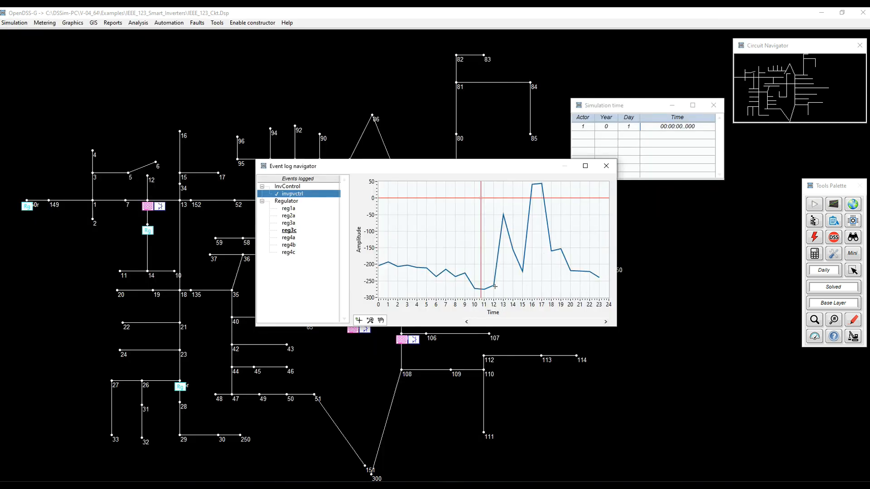
- Export the reg3c event details to Excel, review the control iterations at hour 0, and close the workbook
right_click(293, 231)
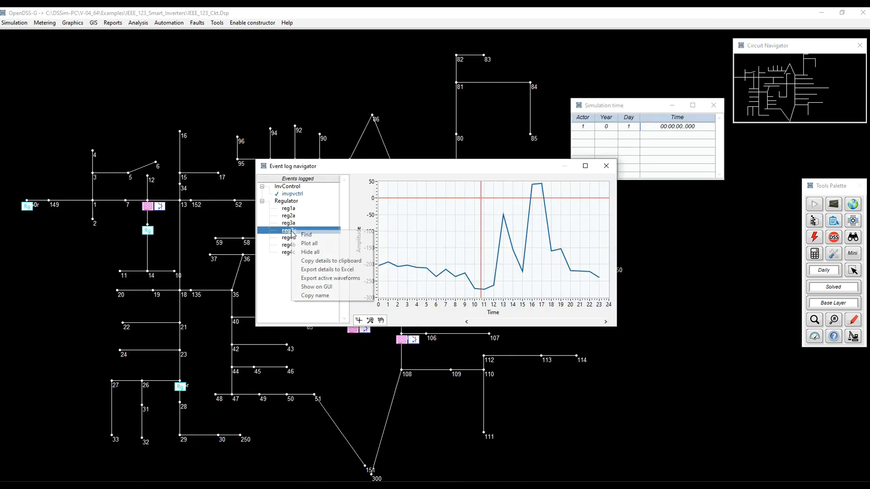
click(331, 271)
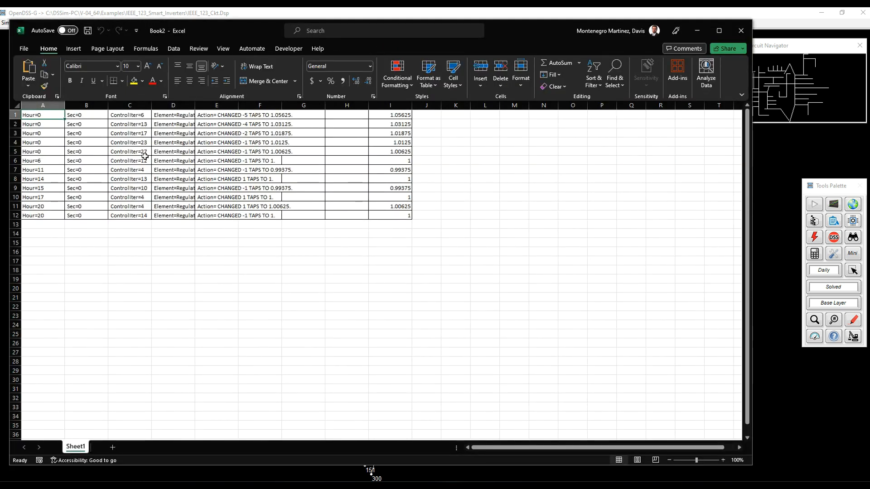
click(131, 151)
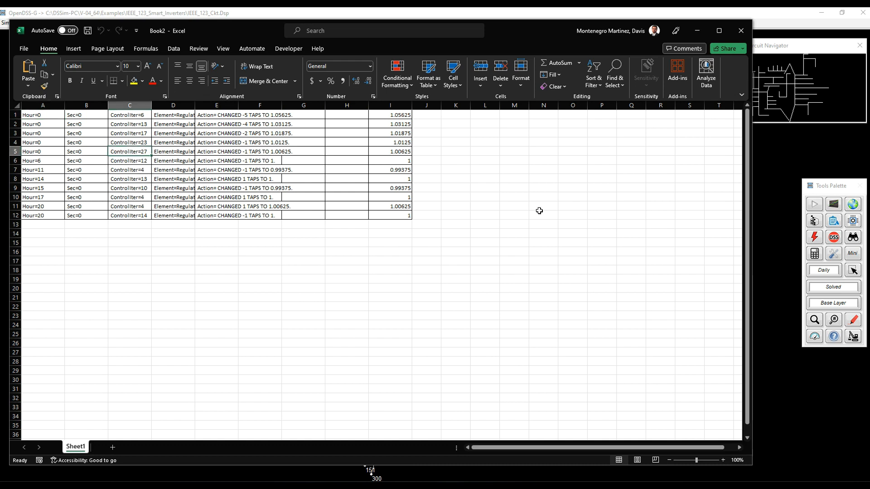
click(741, 30)
- Locate reg3c, reg4a and invpvctrl on the circuit diagram from the event log navigator, and close the navigator
drag(406, 170, 609, 140)
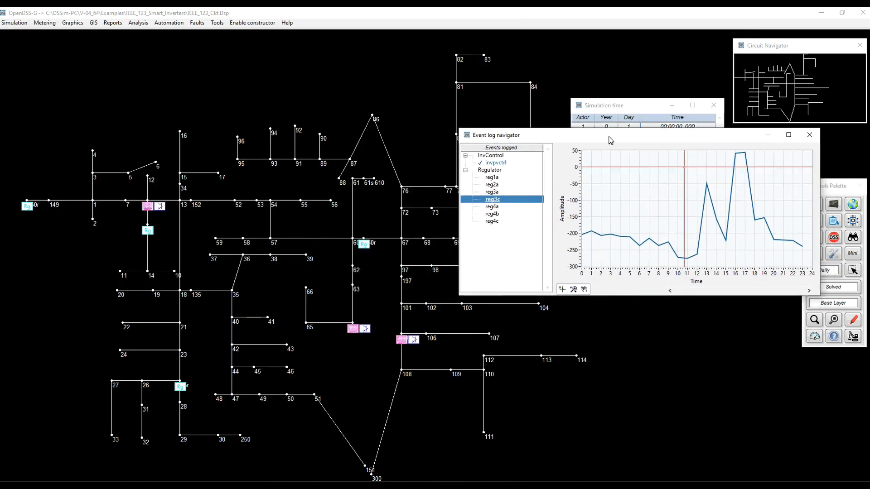
right_click(495, 199)
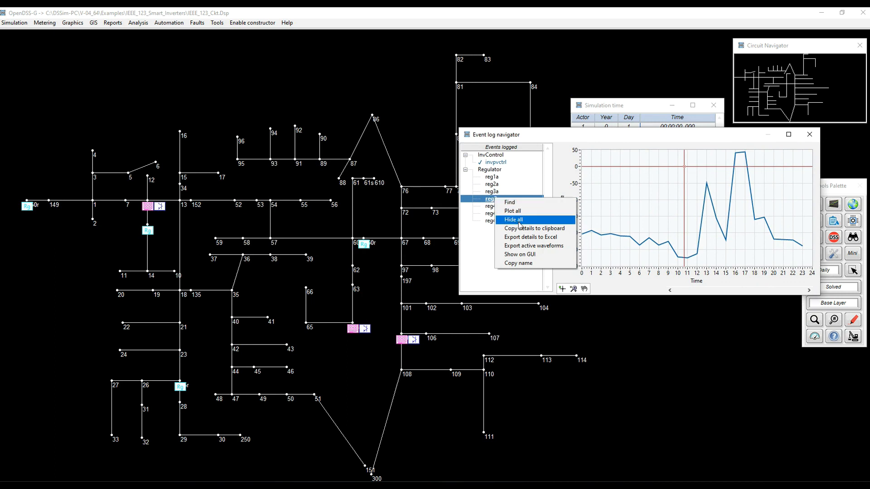
click(519, 255)
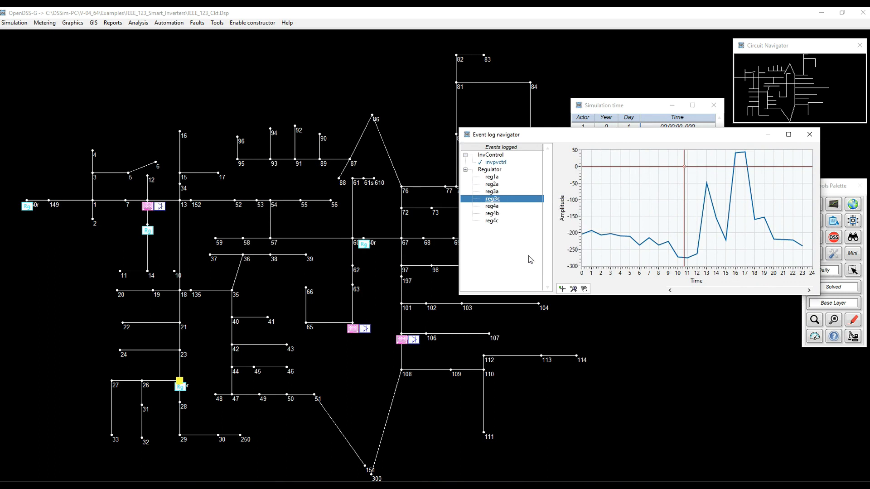
right_click(494, 208)
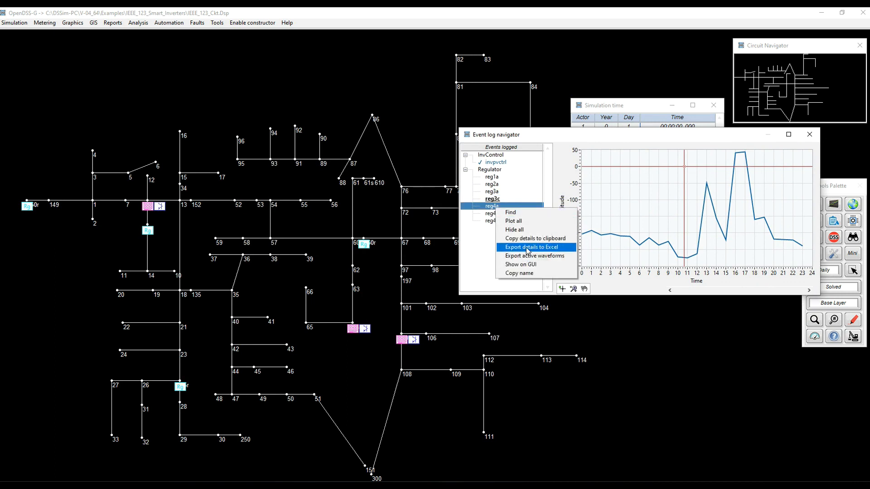
click(525, 264)
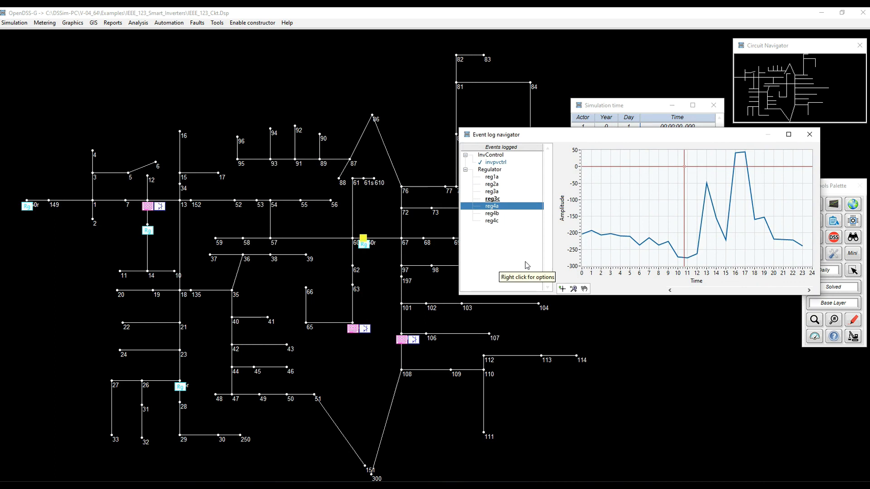
right_click(495, 164)
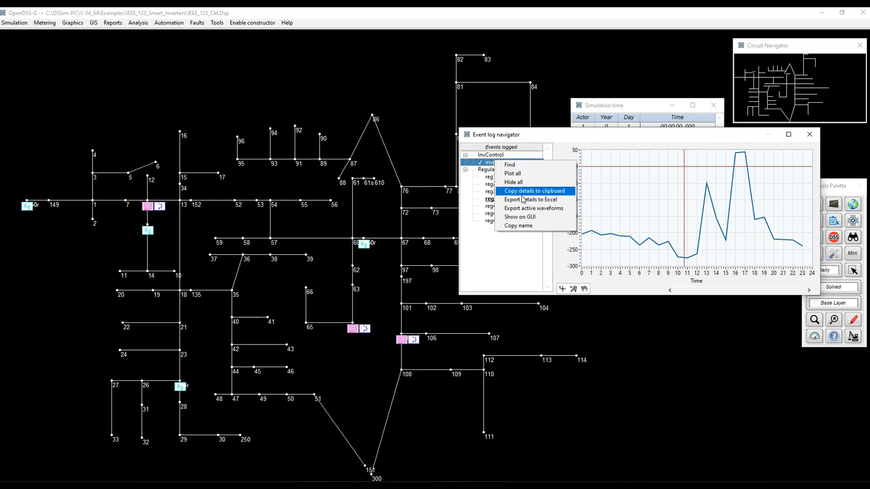
click(531, 221)
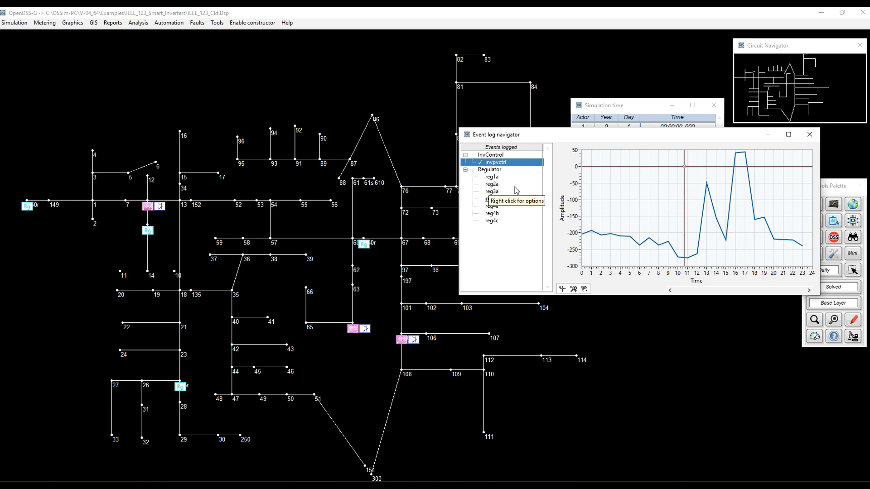
drag(622, 138, 399, 236)
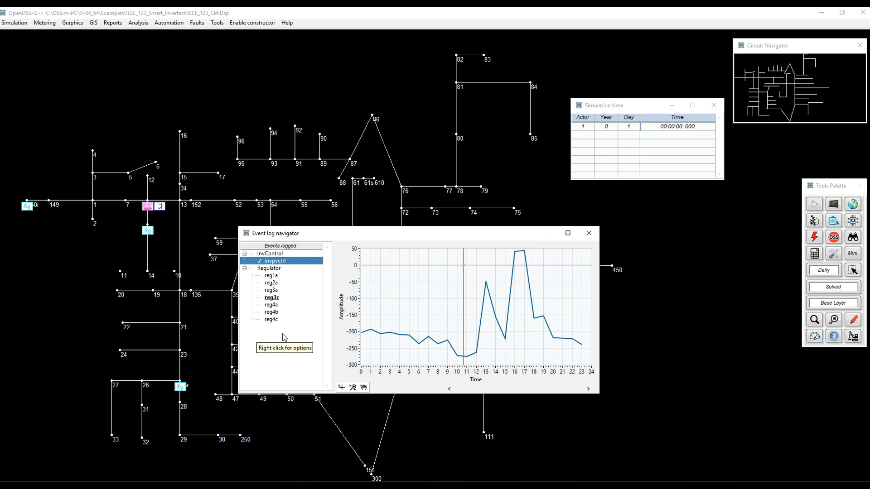
click(589, 233)
- In constructor mode, set the invpvctrl inverter control's volt-var curve to smartinv6 and apply the change
click(832, 337)
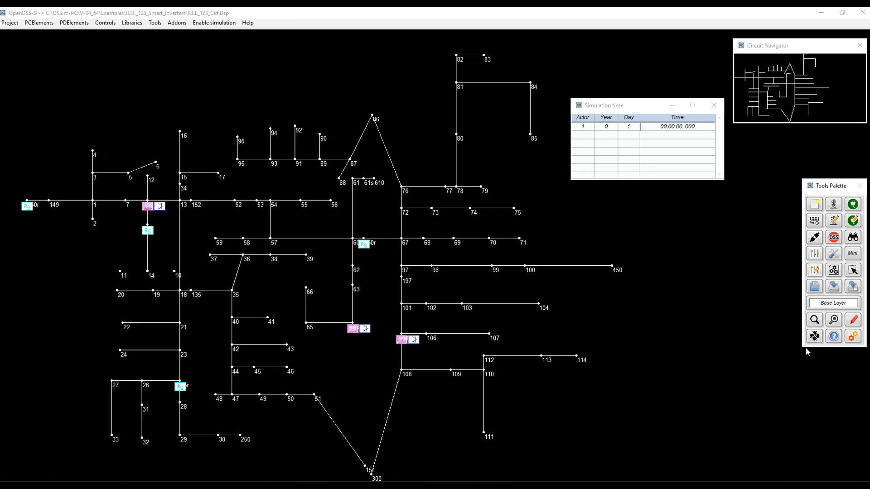
click(815, 272)
click(752, 249)
click(398, 272)
click(347, 198)
scroll(385, 268, down, 5)
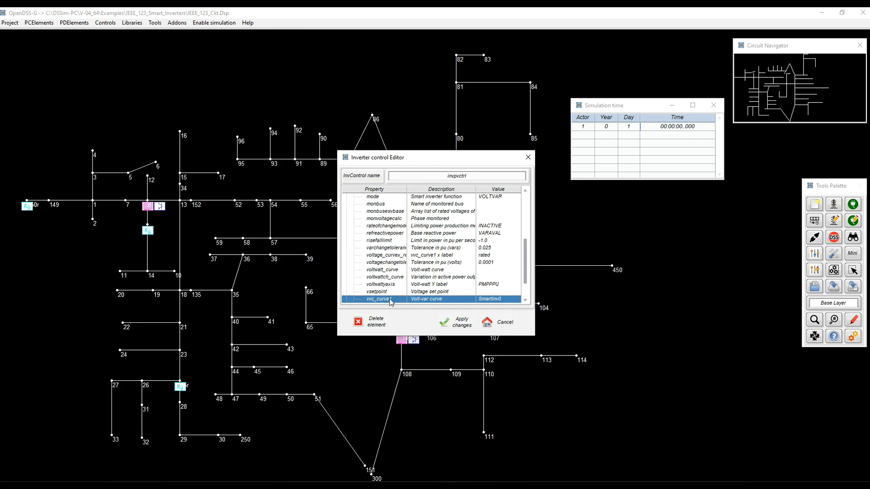
double_click(391, 300)
click(599, 174)
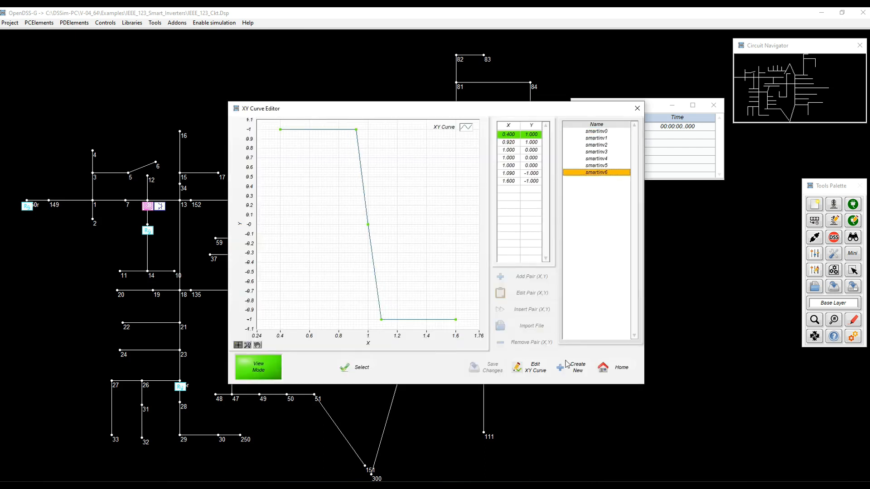
click(360, 368)
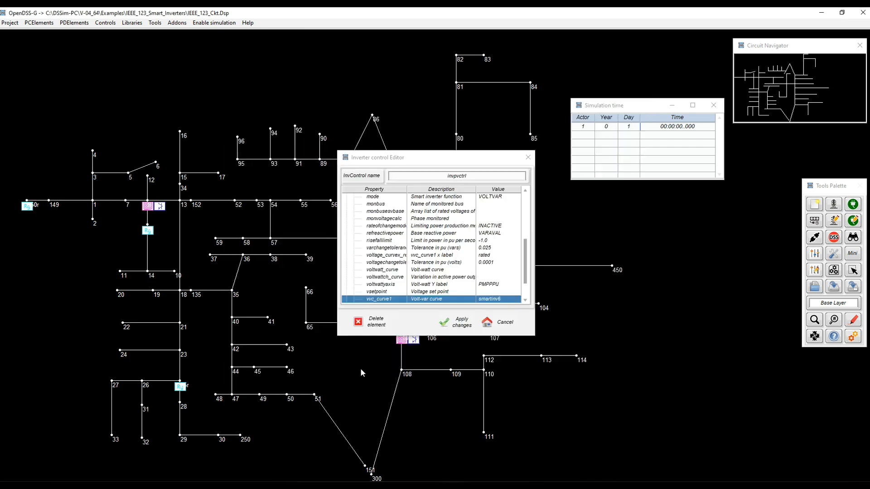
click(464, 325)
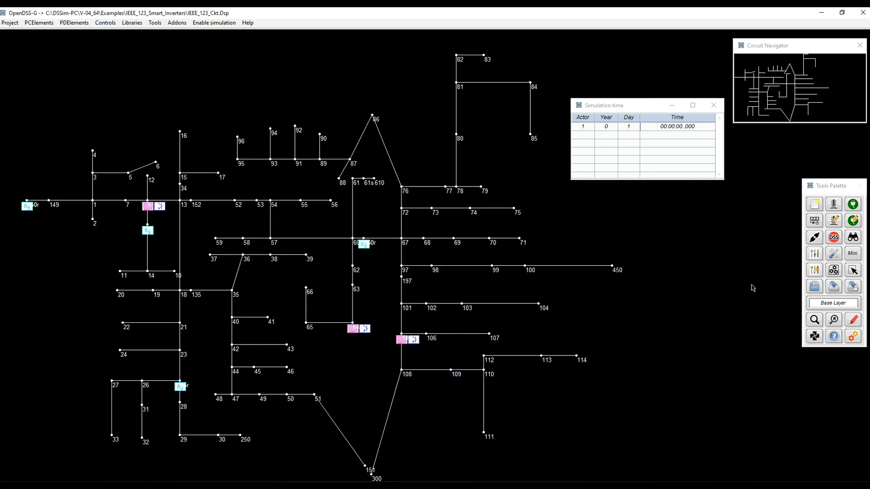
- Return to simulation mode, rerun the daily simulation, and plot the invpvctrl events in the event log navigator
click(853, 337)
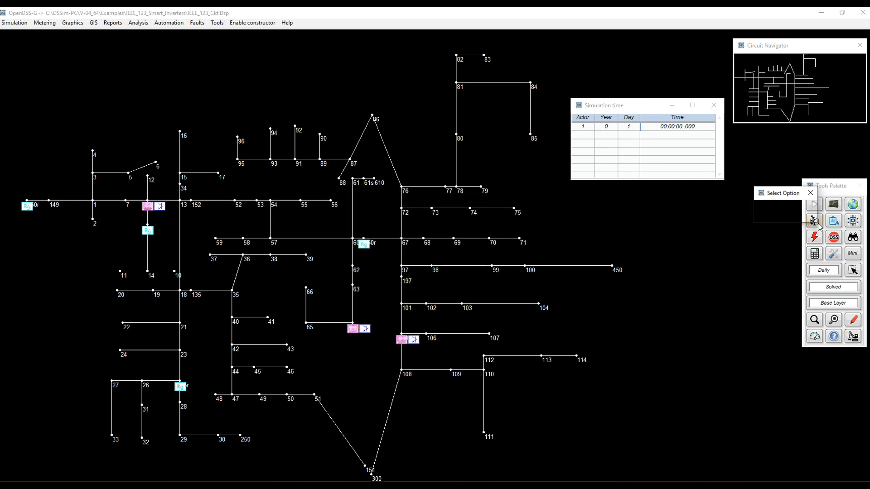
click(815, 204)
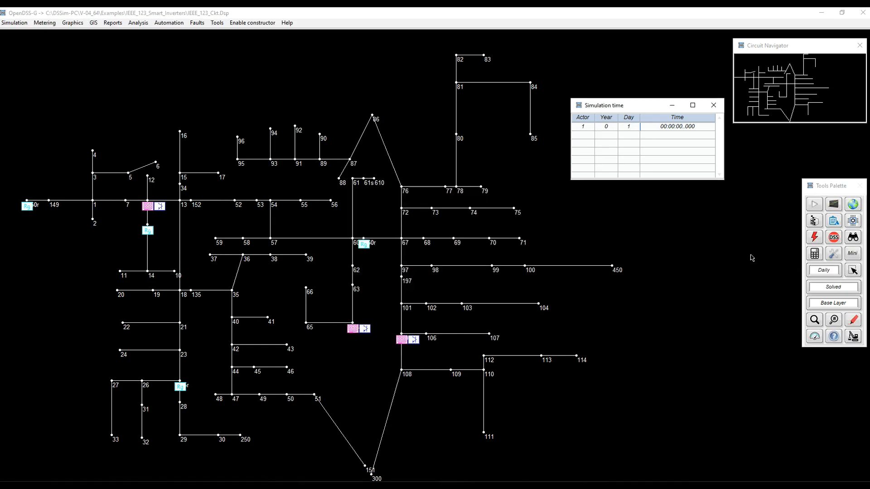
click(815, 254)
click(786, 246)
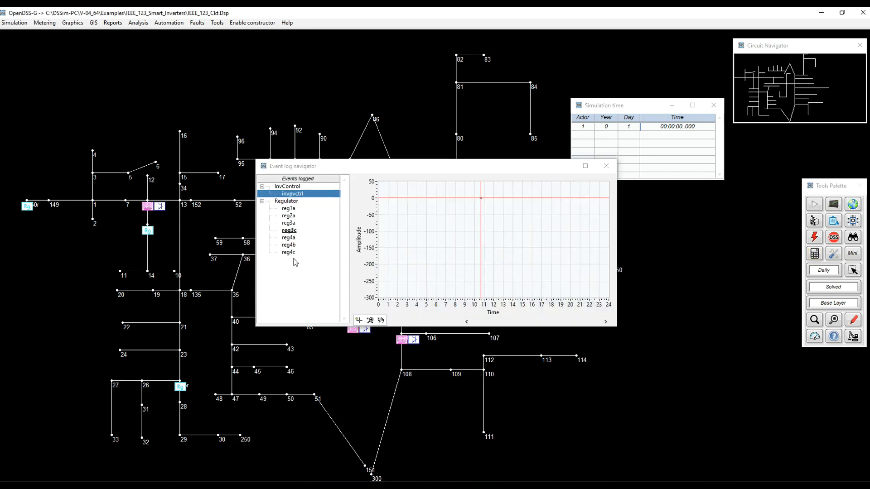
click(290, 217)
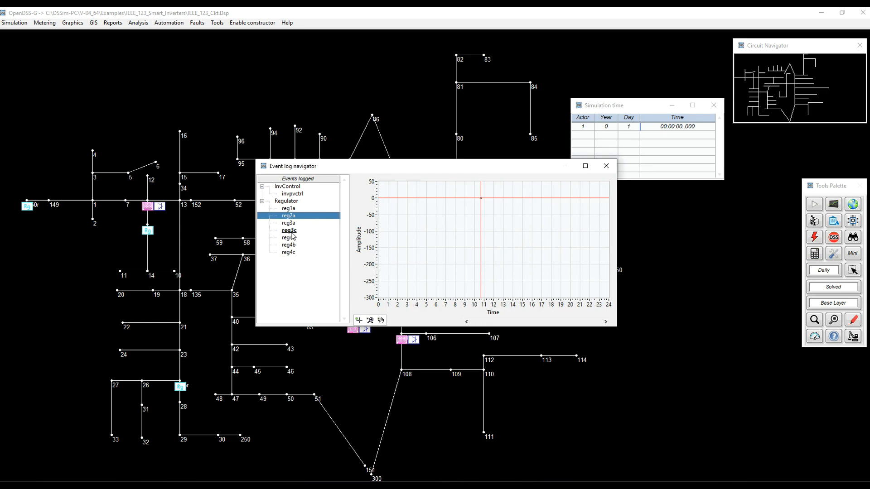
click(293, 194)
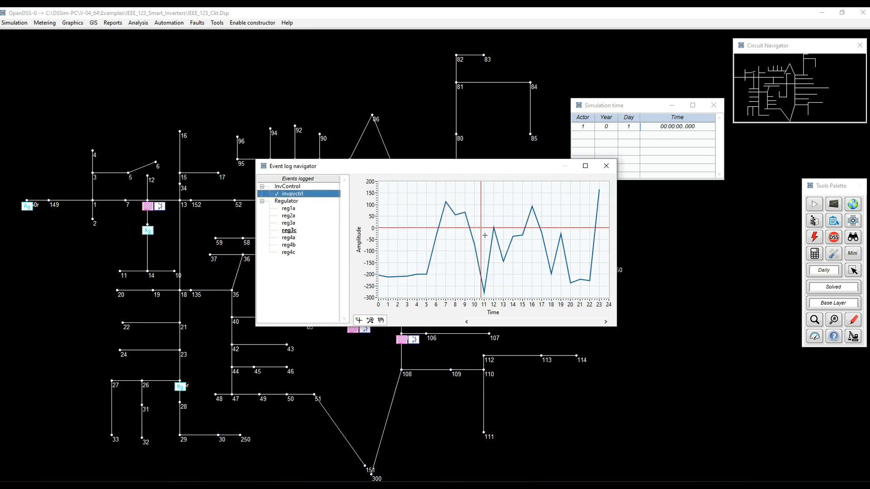
- Plot the reg3c events, export their details to Excel for review, and close the workbook
click(293, 231)
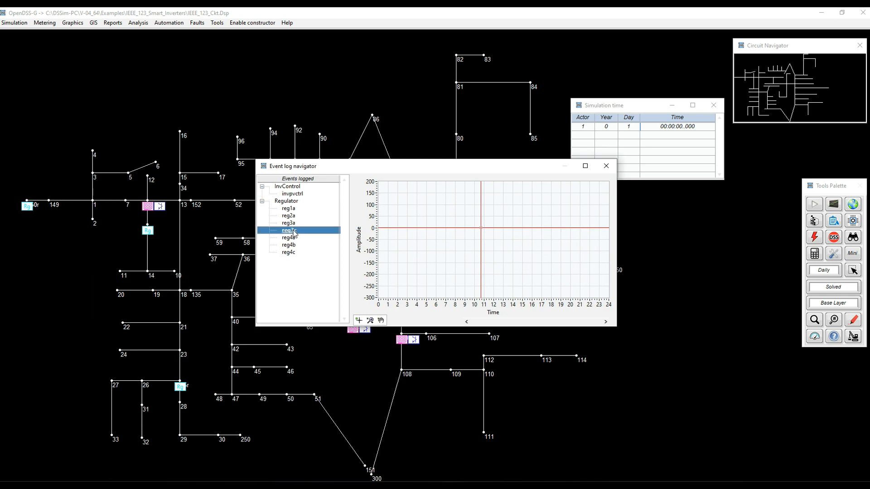
right_click(294, 232)
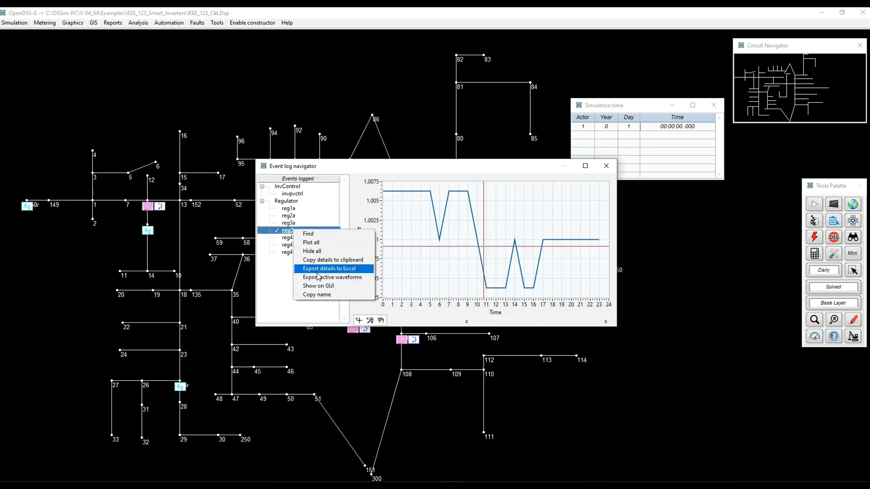
click(319, 272)
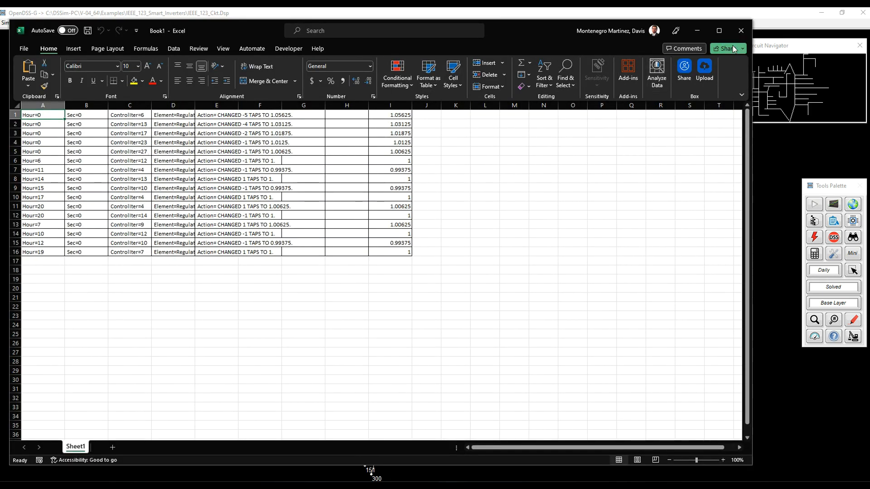
click(740, 31)
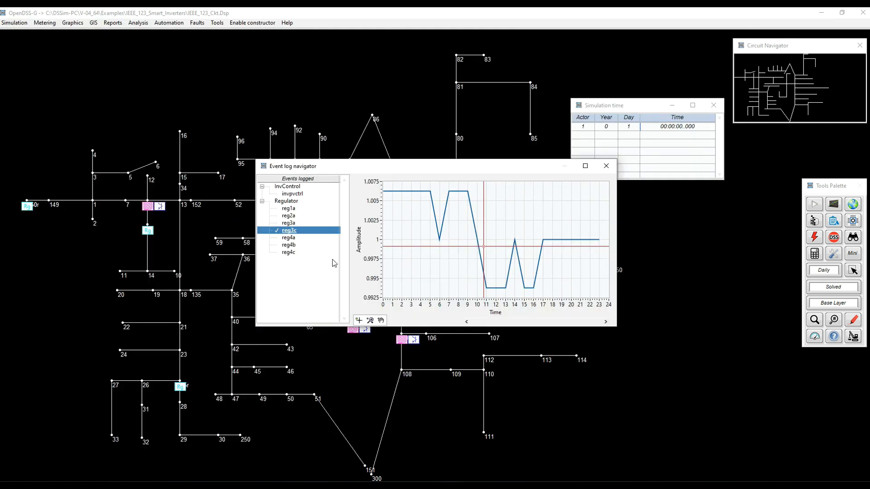